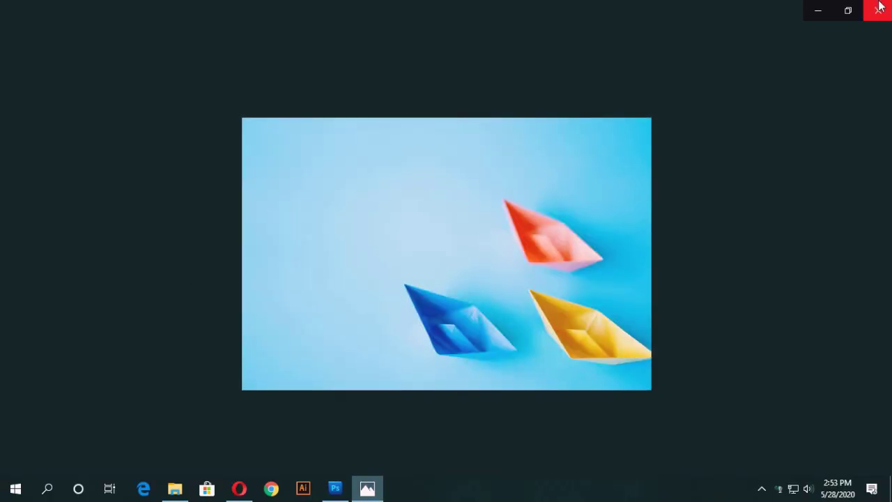
Step: Close the paper-boats photo in Windows Photos and bring the empty Photoshop workspace forward
click(878, 10)
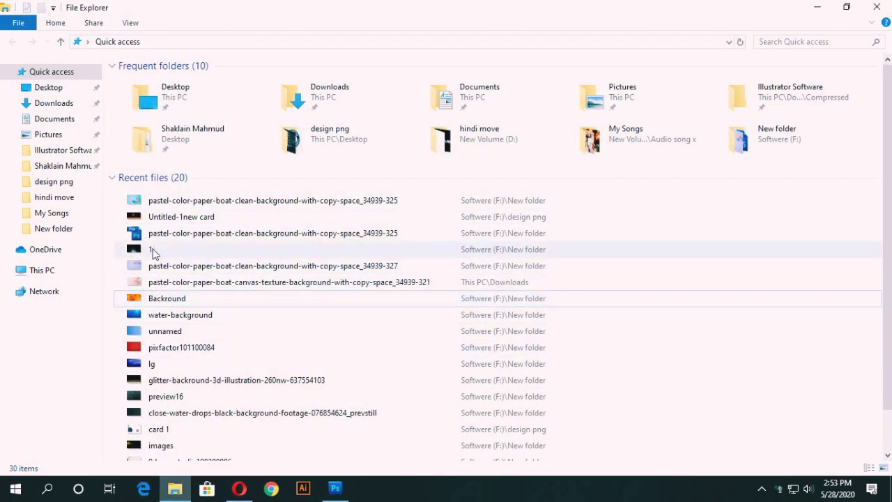
mouse_move(160, 206)
mouse_down()
mouse_move(263, 415)
mouse_move(340, 497)
mouse_up()
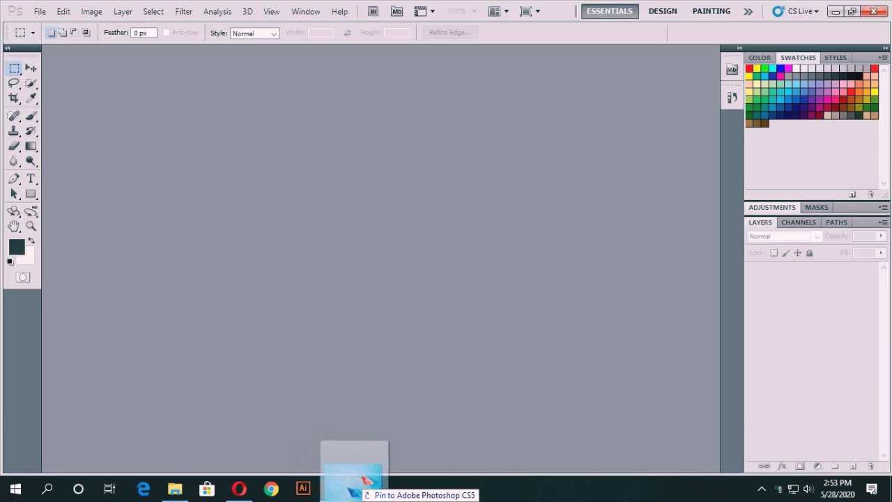
drag(339, 497, 735, 494)
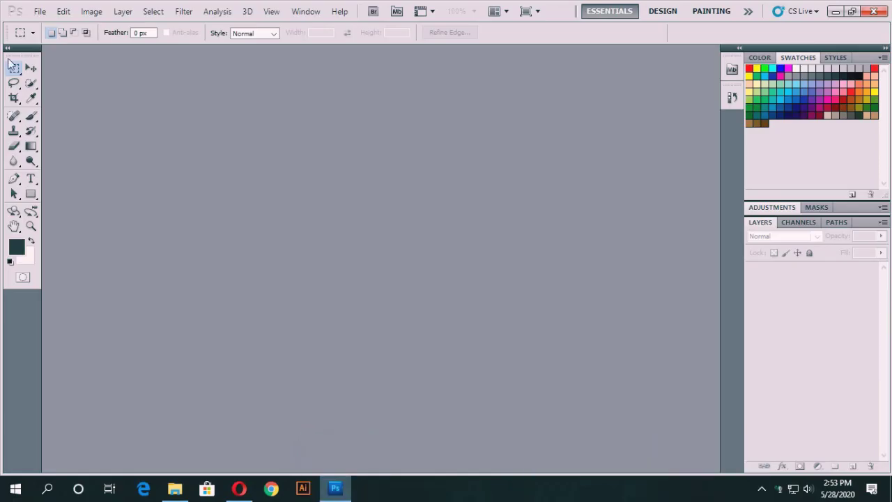
Step: Create a blank white Untitled-1 document, then return to File Explorer's recent files
click(37, 13)
click(53, 25)
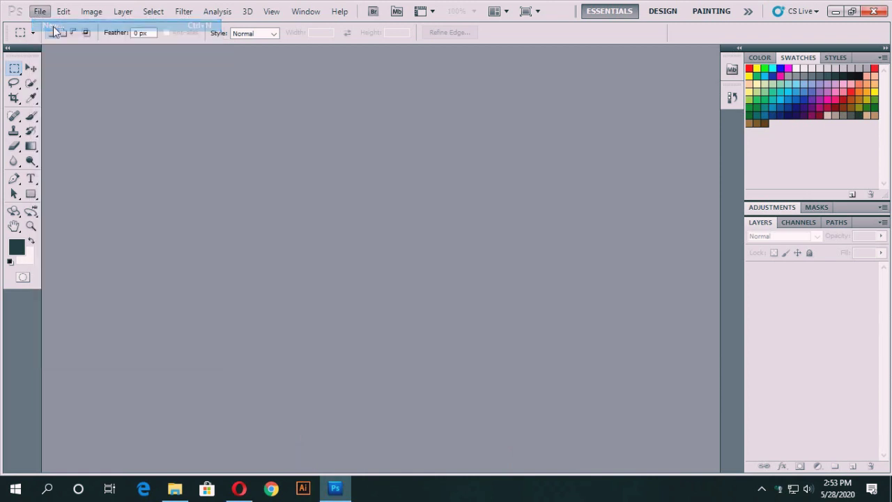
click(555, 116)
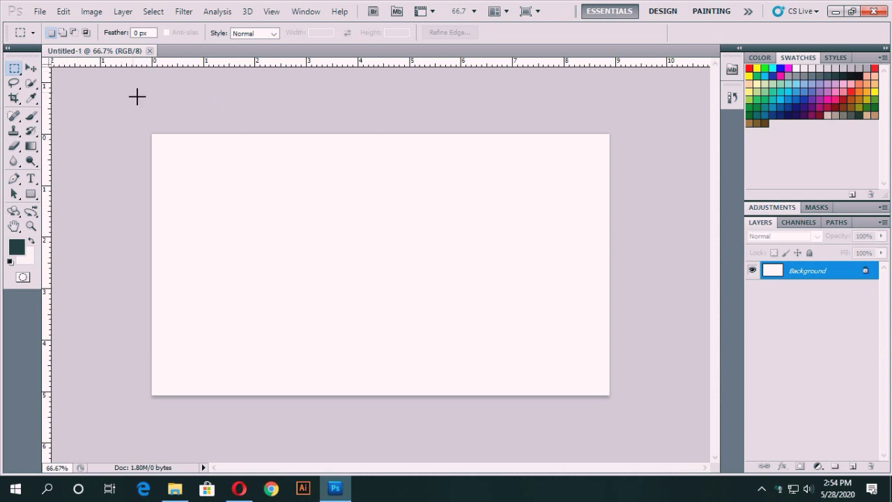
right_click(192, 86)
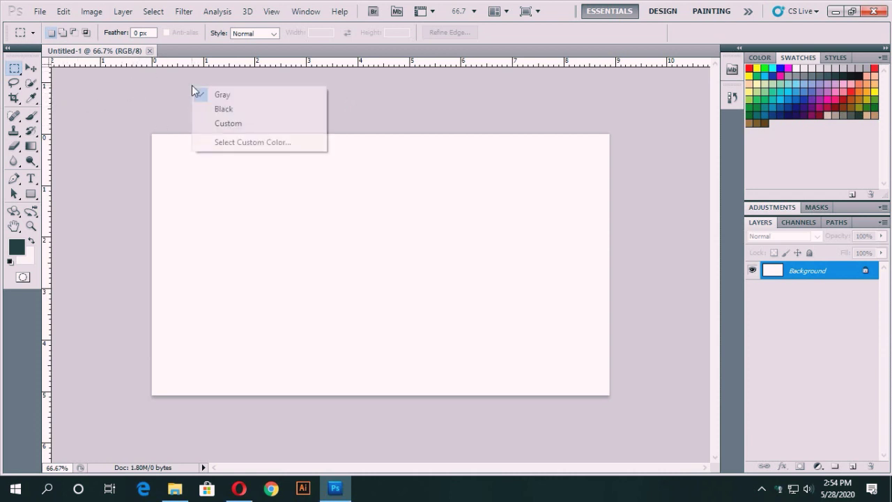
click(147, 103)
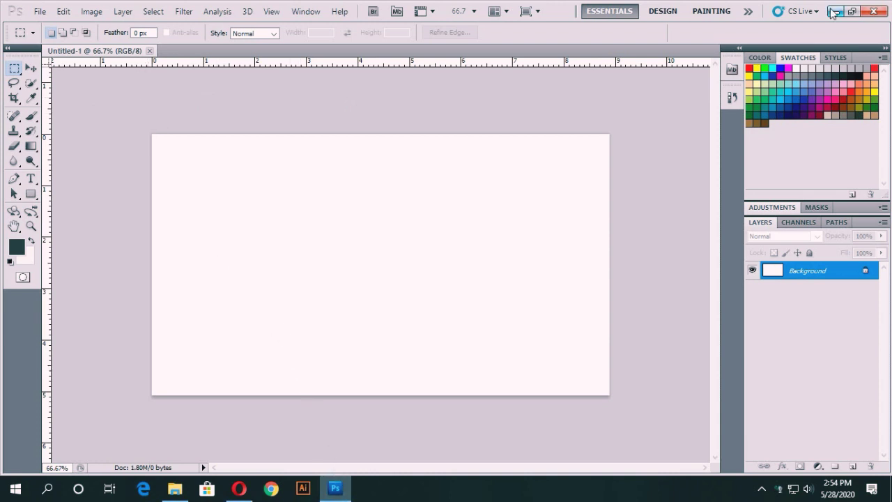
click(168, 498)
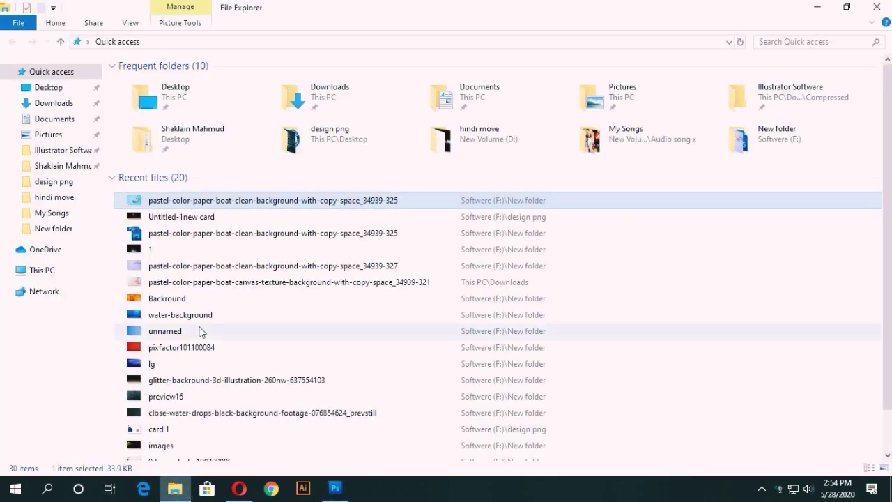
Step: Place the paper-boats photo into Untitled-1, stretched edge to edge across the canvas
mouse_move(169, 202)
mouse_down()
mouse_move(317, 415)
mouse_move(353, 276)
mouse_up()
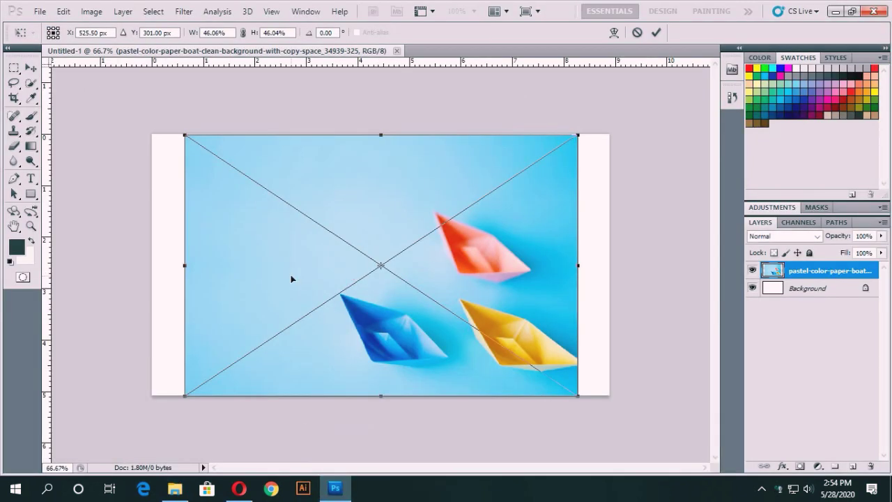
drag(290, 277, 257, 271)
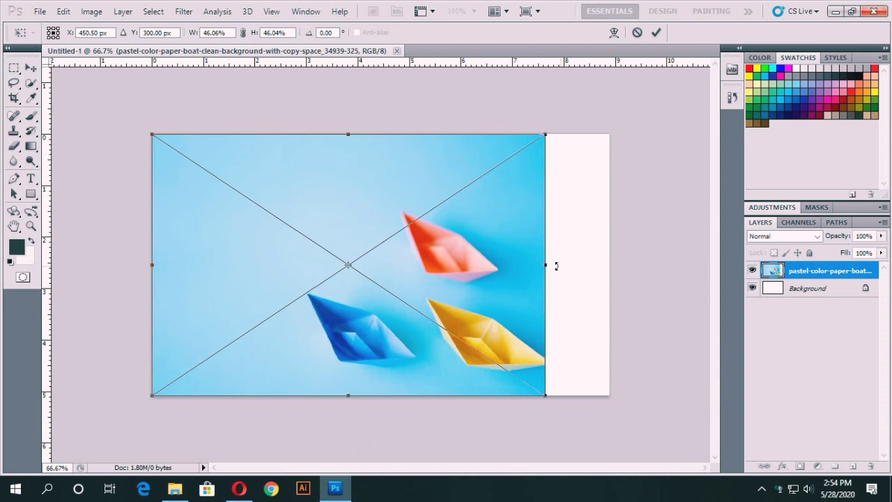
drag(546, 265, 608, 266)
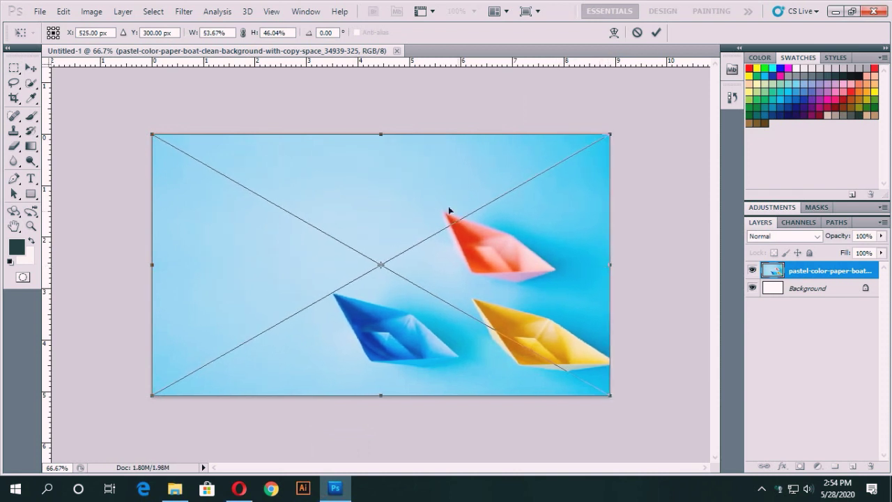
click(30, 67)
click(382, 192)
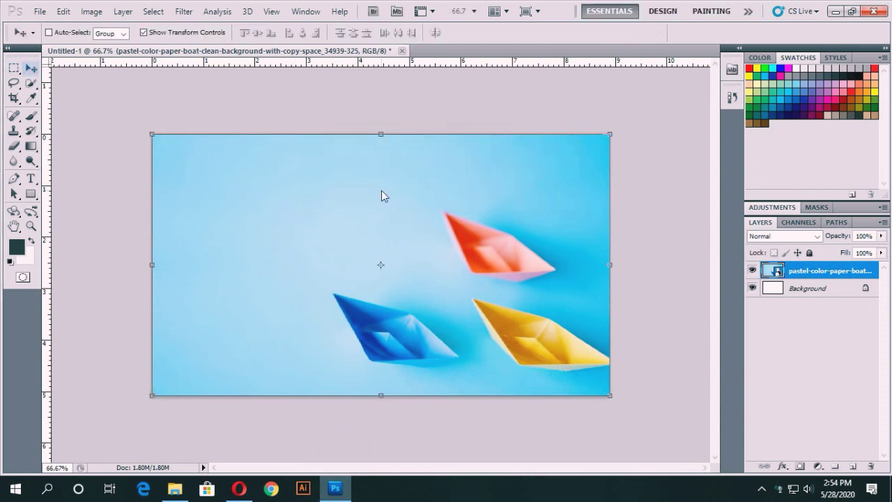
click(143, 33)
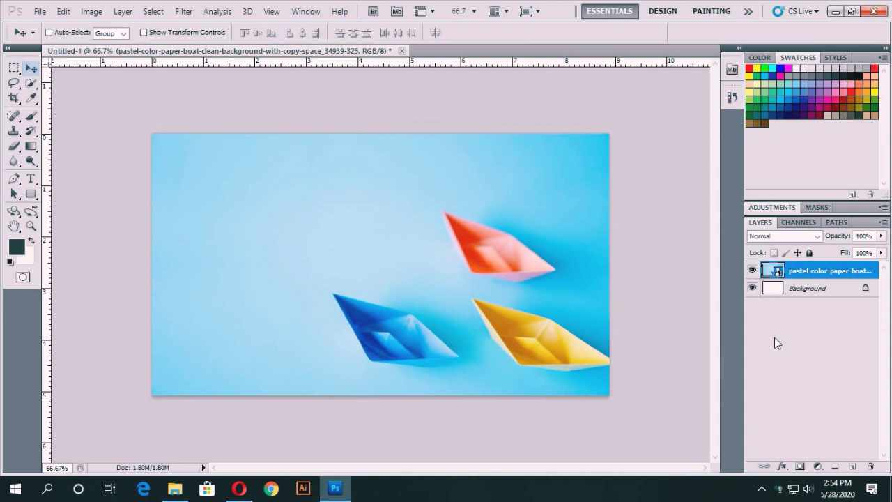
Step: Convert Untitled-1's Background into an editable Layer 0
double_click(794, 295)
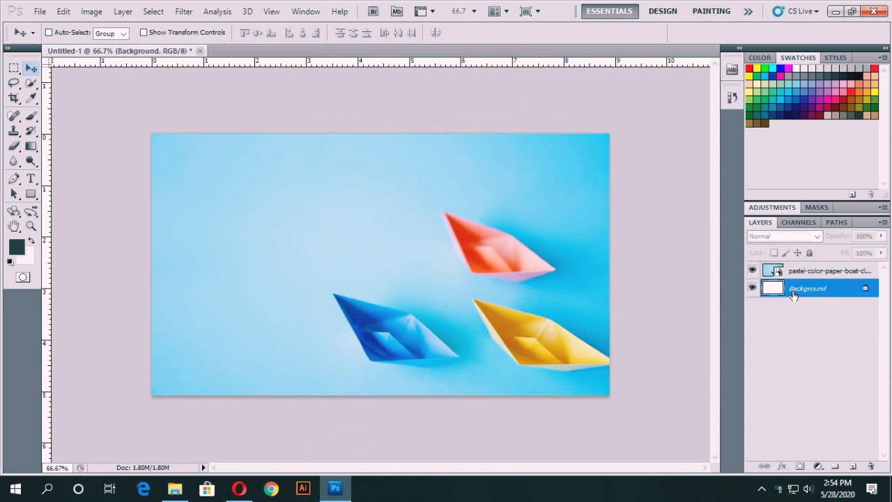
click(556, 160)
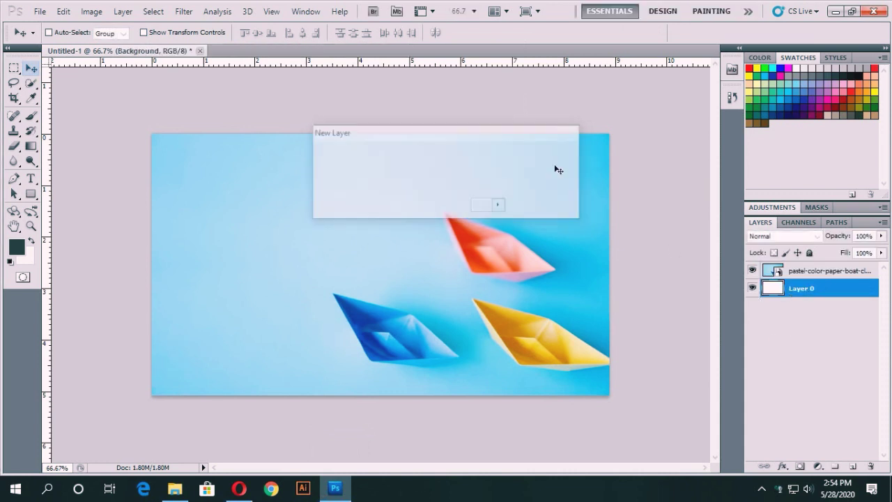
click(776, 348)
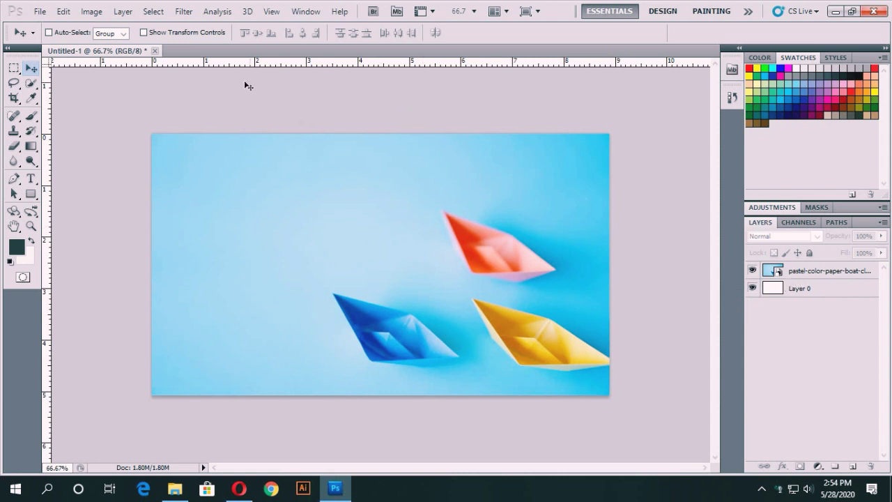
Step: Create a 3.5 × 2 inch, 300 ppi document and unlock its Background as Layer 0
click(40, 11)
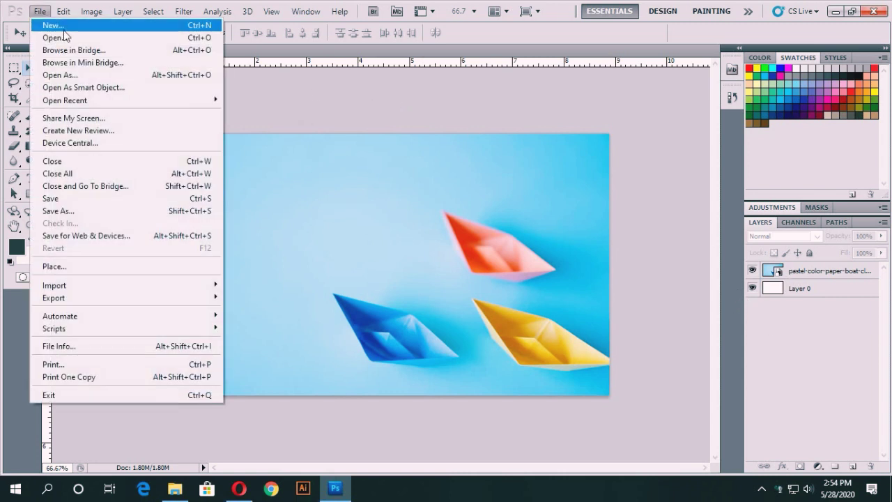
click(53, 25)
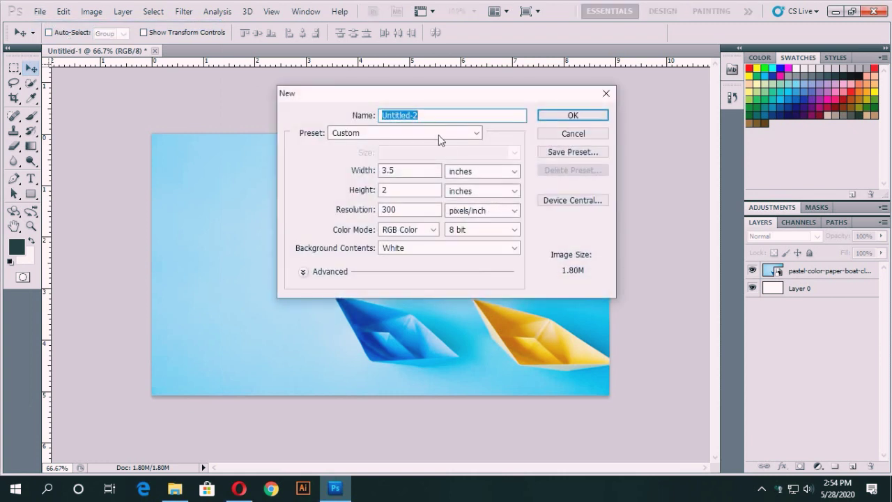
click(568, 117)
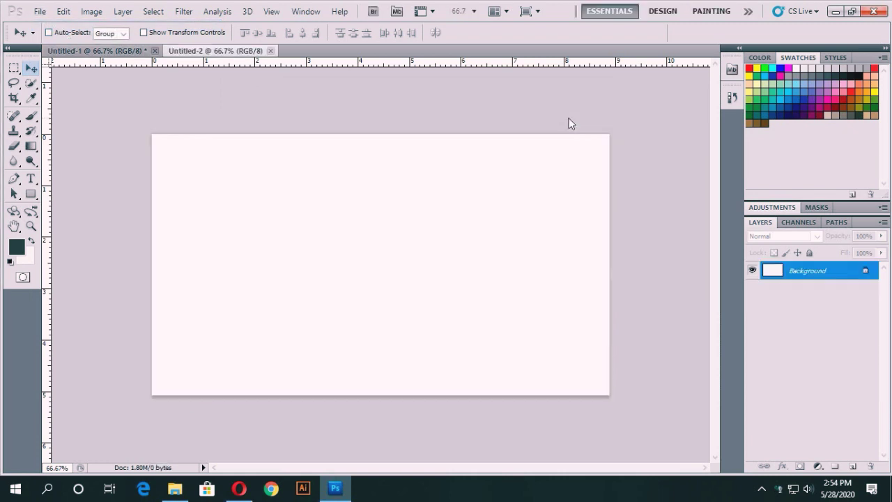
double_click(817, 271)
click(550, 155)
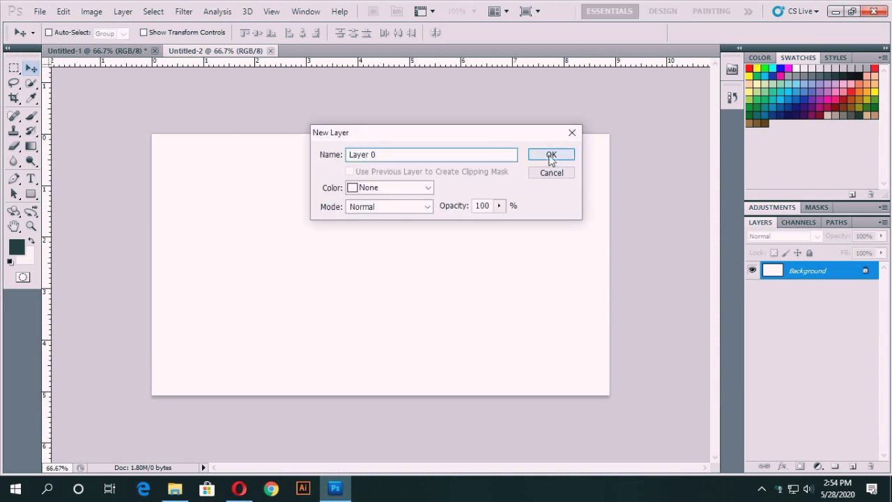
Step: Move the white card into the boats document and scale it to about 37% in the top-left
mouse_move(316, 220)
mouse_down()
mouse_move(279, 197)
mouse_move(451, 315)
mouse_up()
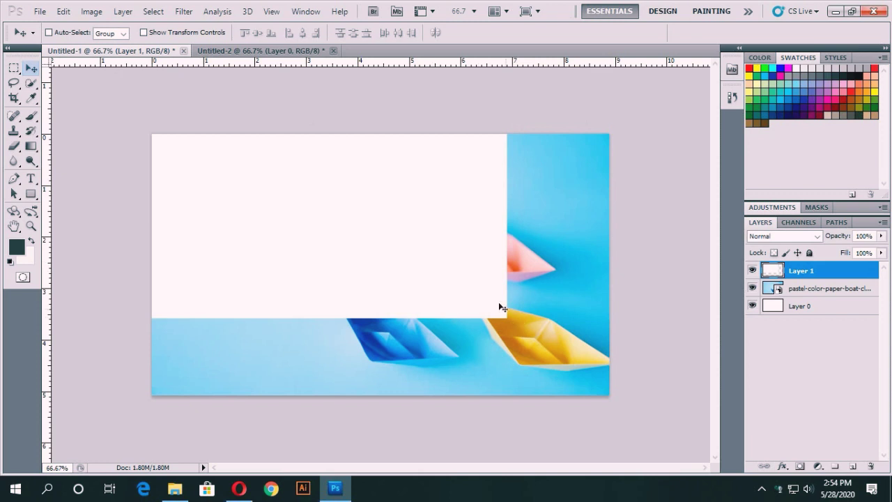
click(143, 32)
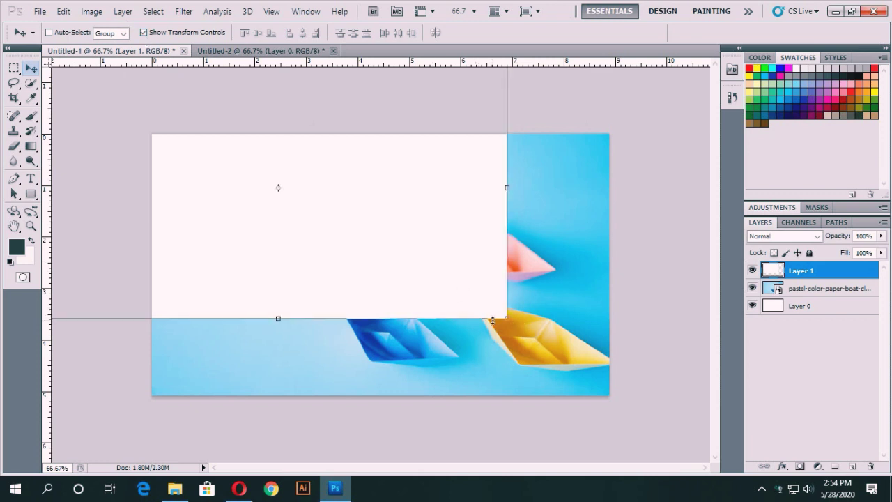
drag(509, 318, 386, 267)
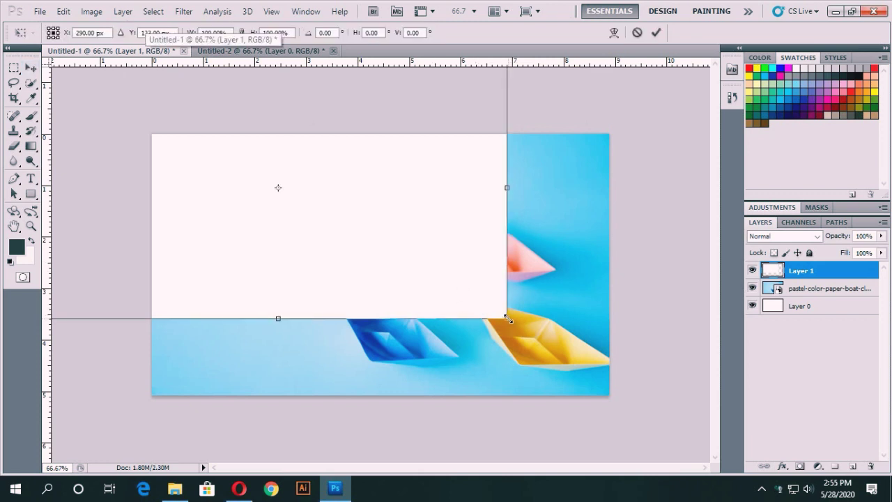
drag(329, 243, 411, 274)
drag(435, 303, 314, 245)
mouse_move(261, 217)
mouse_down()
mouse_move(293, 224)
mouse_move(312, 242)
mouse_up()
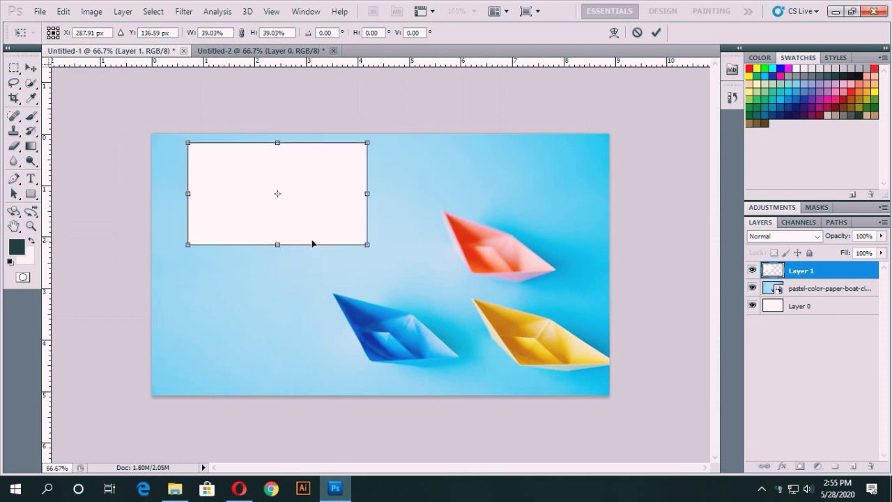
drag(312, 243, 311, 249)
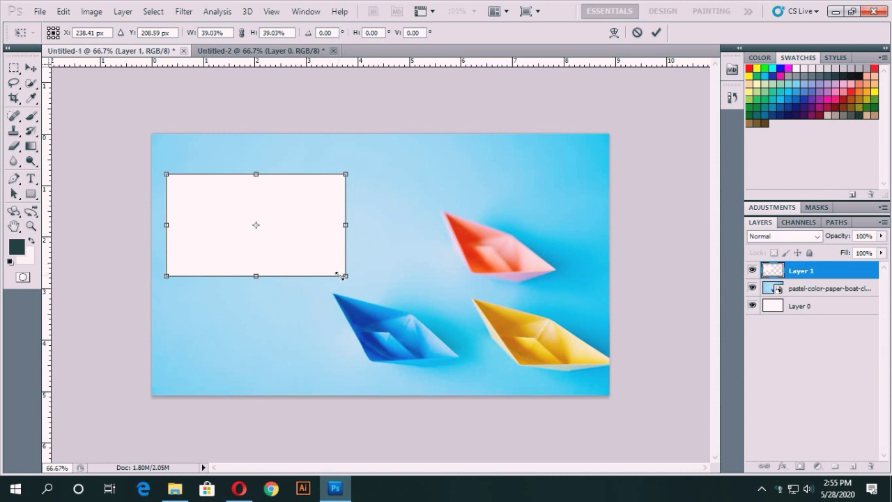
drag(344, 276, 336, 271)
drag(280, 243, 292, 234)
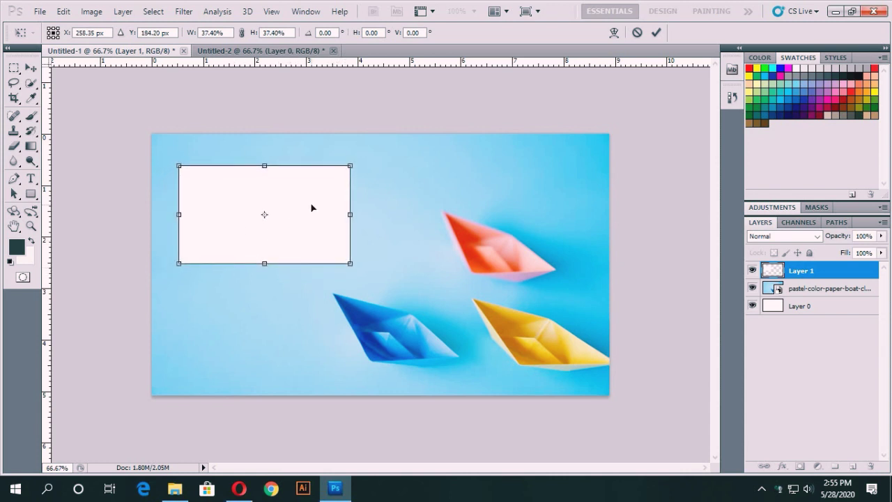
Step: Distort the card's four corners into a slightly tilted, angled shape and commit
right_click(311, 207)
click(300, 239)
drag(180, 167, 181, 160)
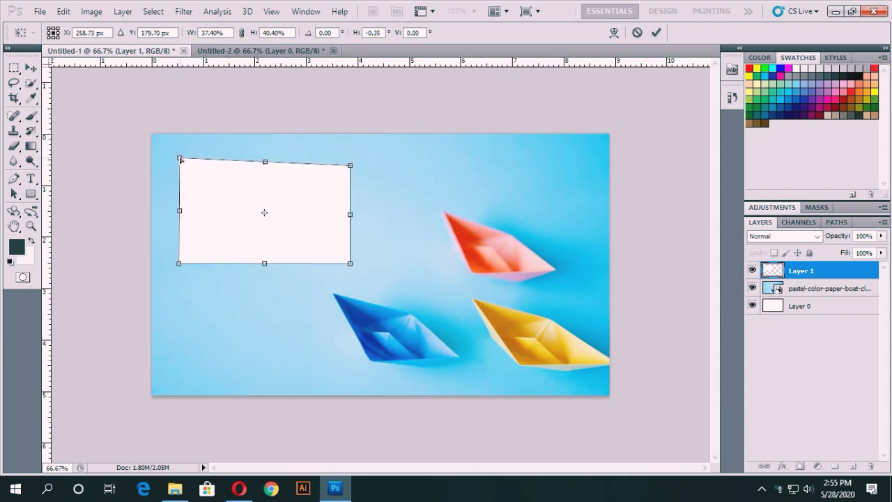
drag(351, 167, 340, 152)
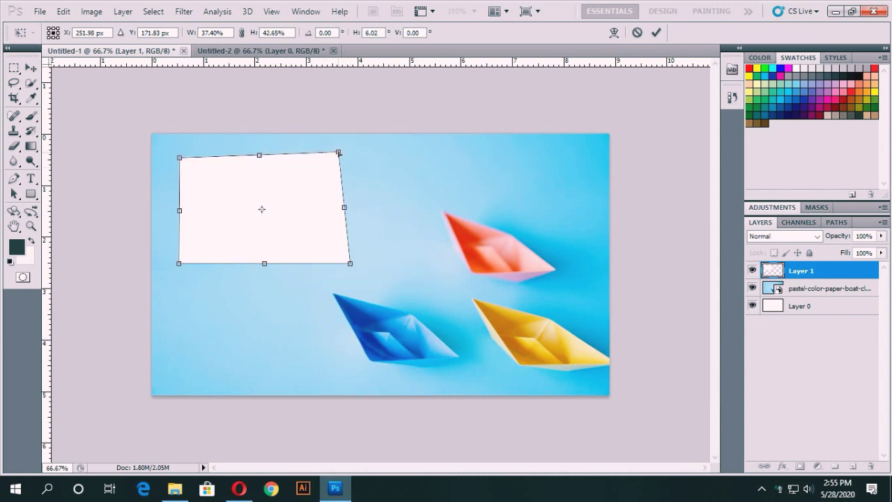
drag(351, 264, 348, 244)
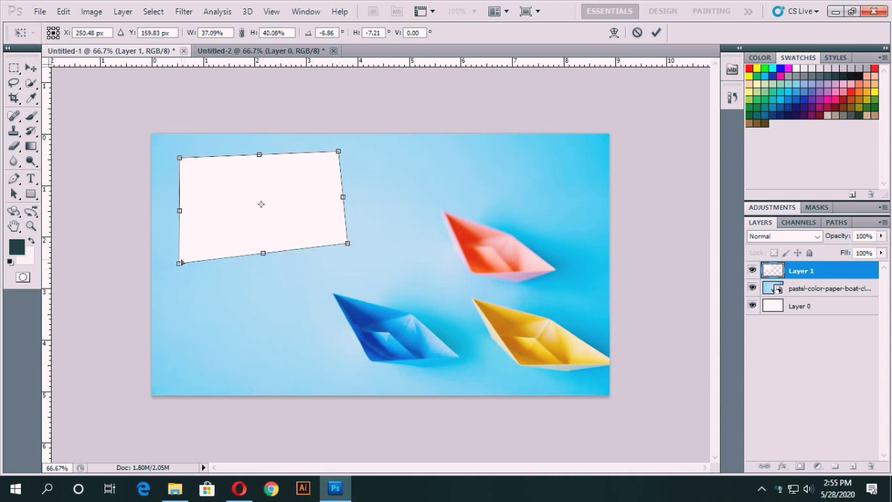
drag(180, 263, 182, 260)
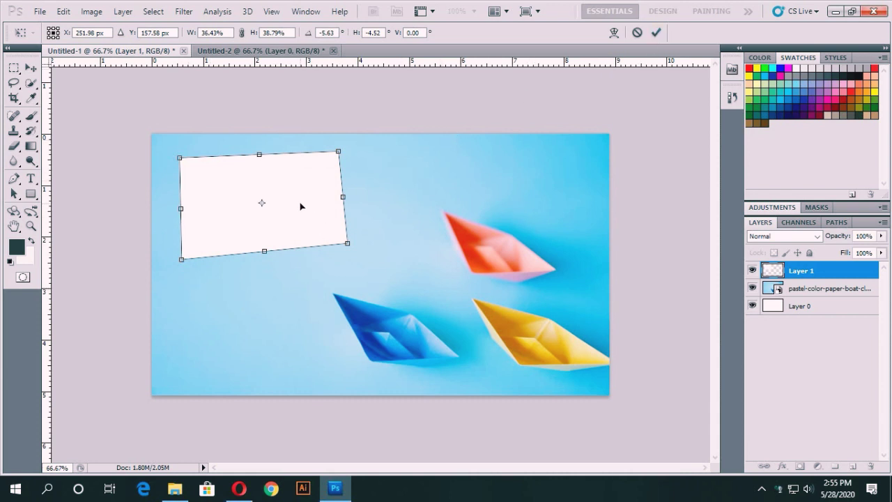
drag(349, 245, 346, 241)
drag(182, 262, 185, 252)
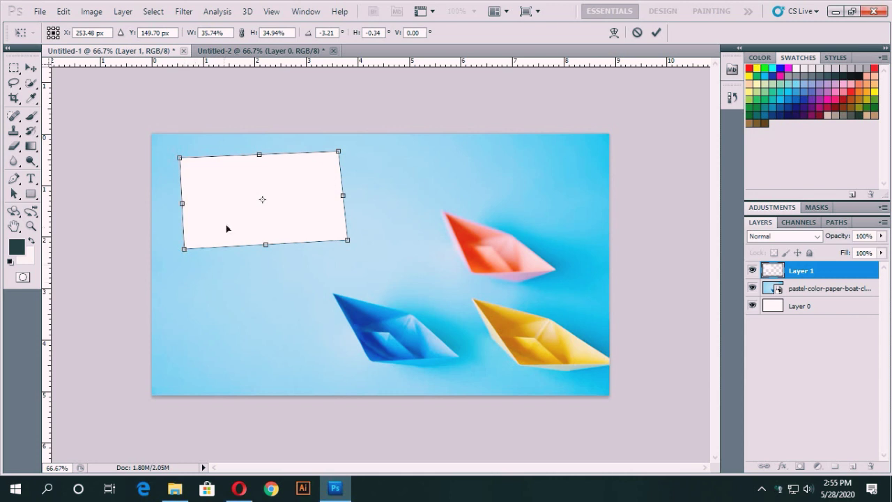
drag(230, 213, 231, 212)
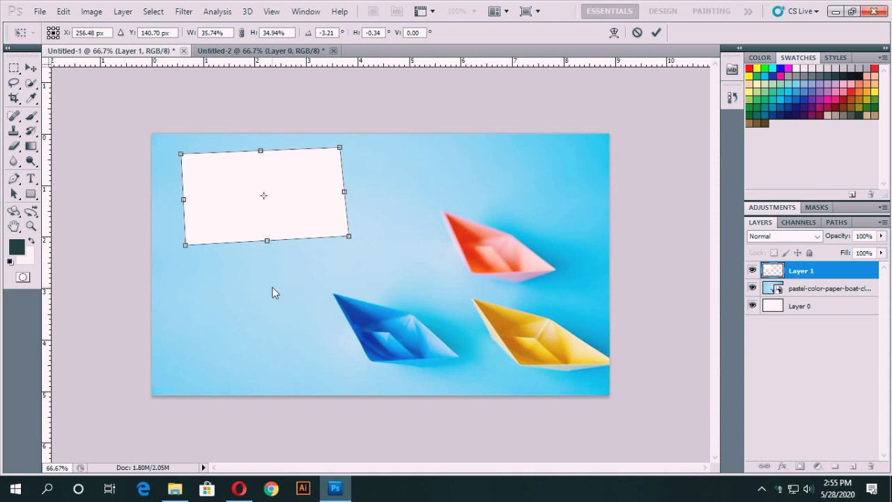
click(657, 32)
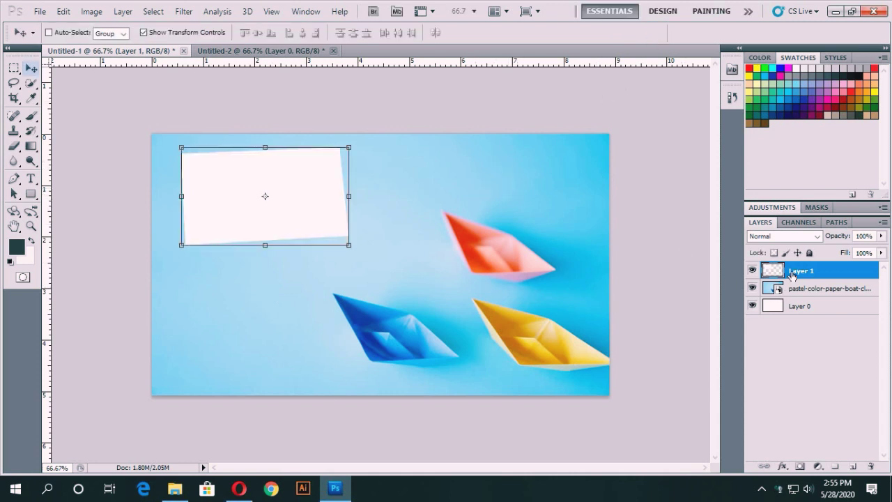
Step: Give Layer 1 a dark teal (064045) drop shadow with distance 10, then make it a Smart Object
right_click(793, 273)
click(697, 185)
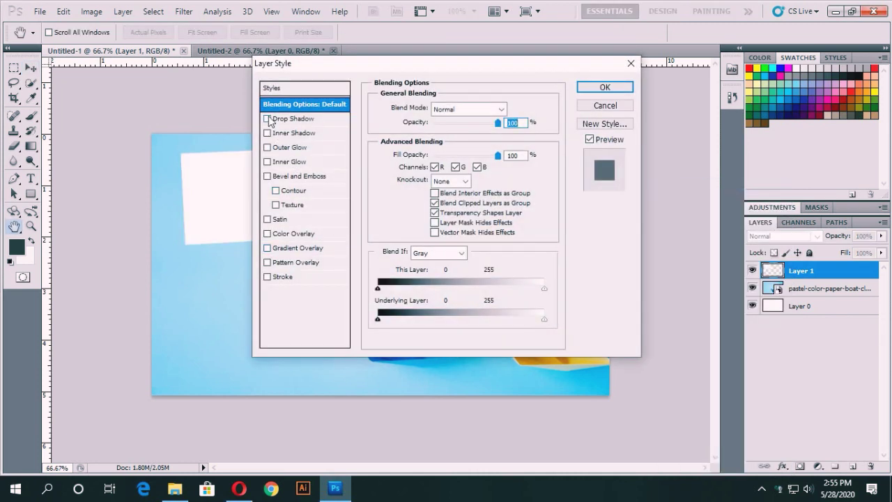
click(294, 120)
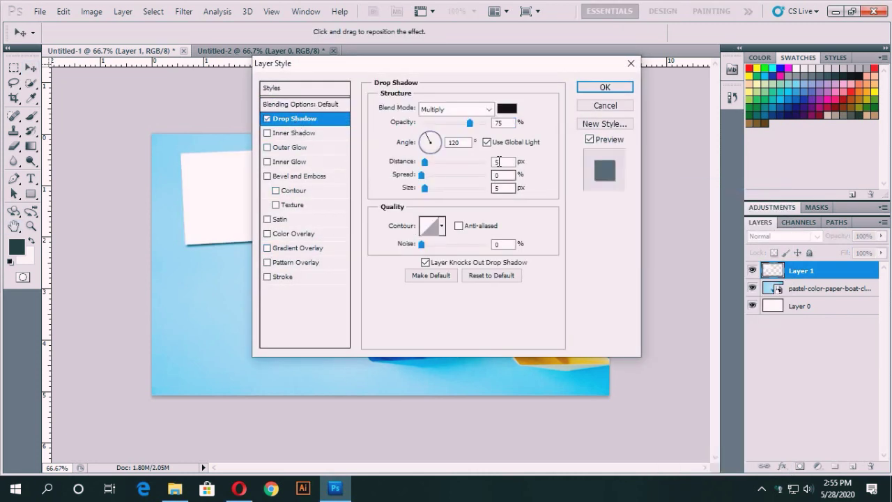
click(507, 109)
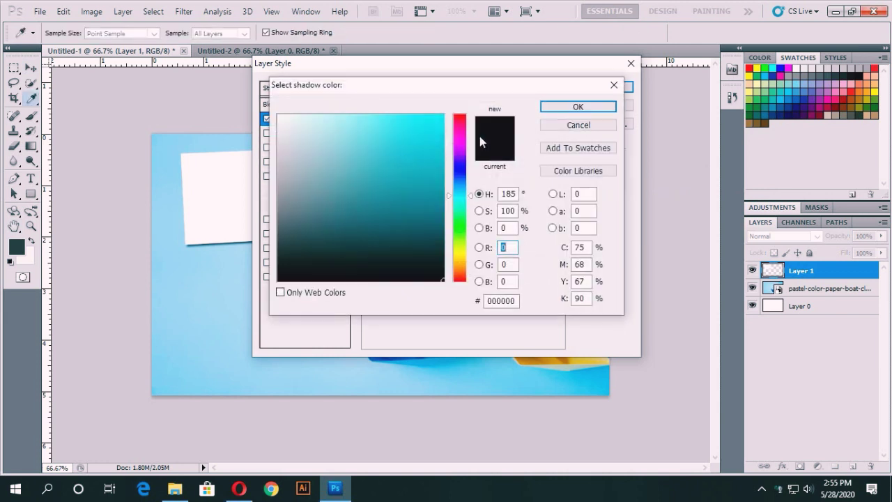
click(287, 122)
mouse_move(287, 122)
mouse_down()
mouse_move(361, 136)
mouse_move(390, 159)
mouse_move(412, 225)
mouse_move(430, 236)
mouse_up()
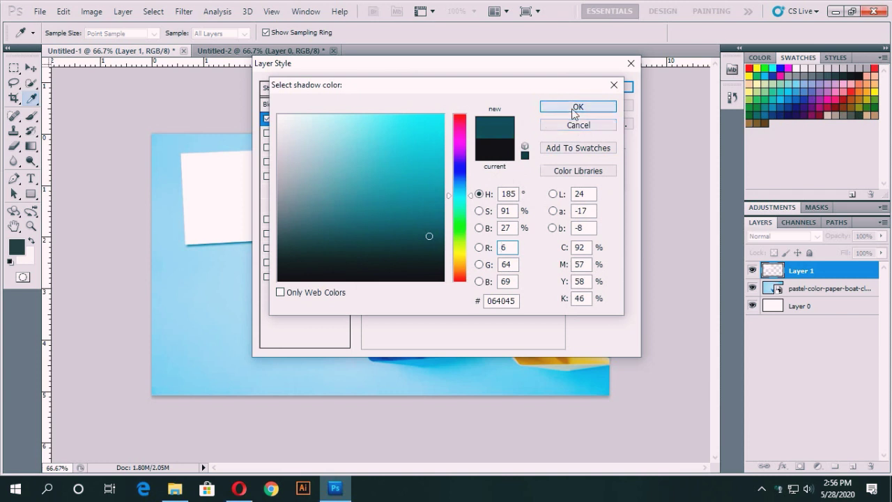
click(578, 108)
double_click(503, 162)
text(10)
click(600, 87)
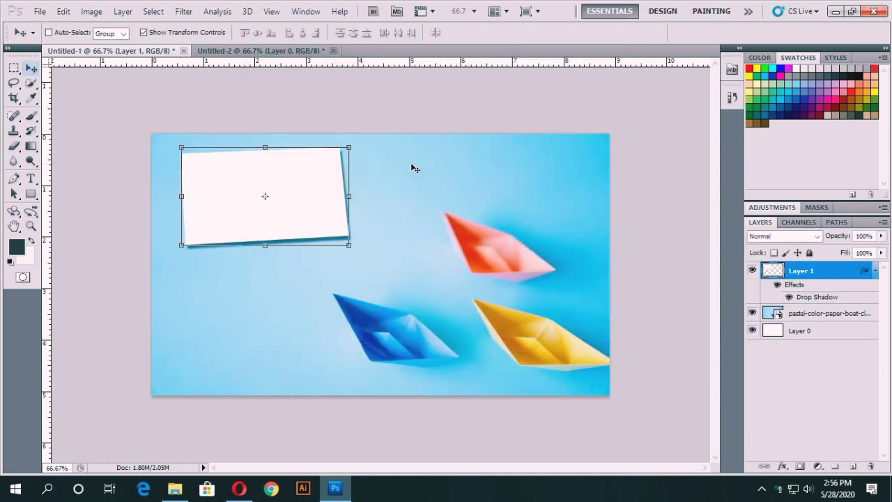
right_click(798, 271)
click(718, 253)
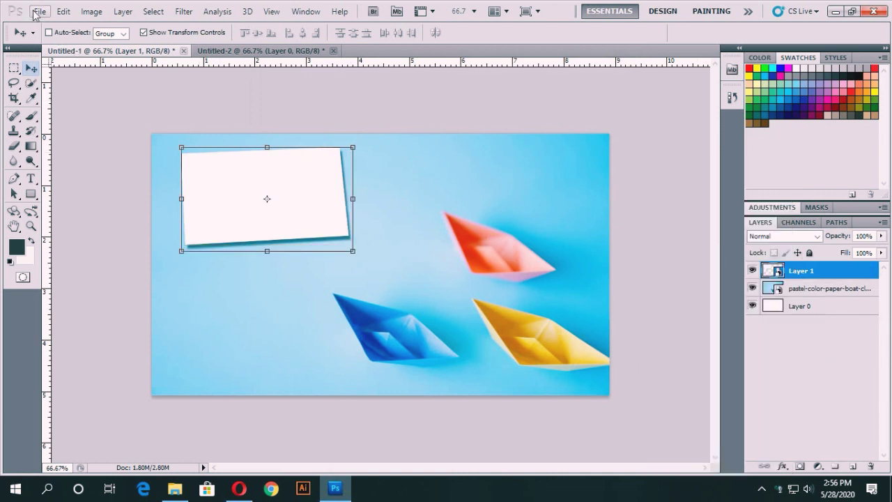
Step: Close Untitled-2 without saving changes
click(333, 50)
click(431, 192)
click(144, 32)
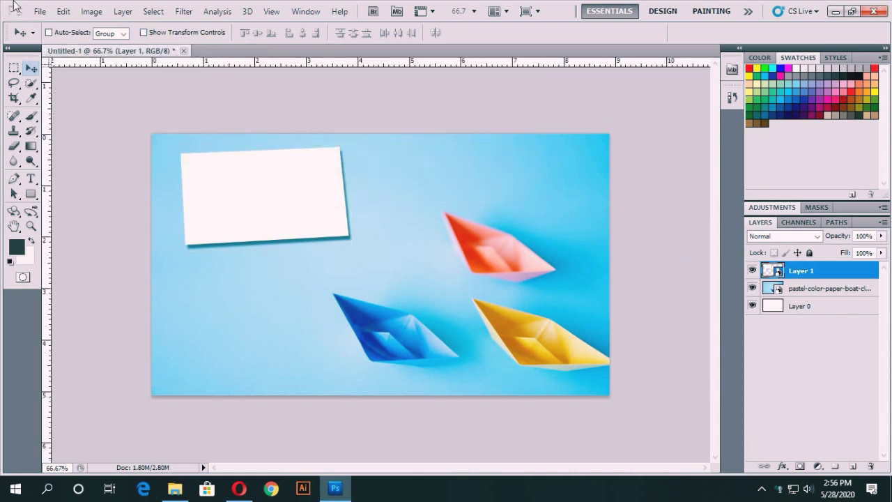
Step: Create another 3.5 × 2 inch, 300 ppi document and unlock its Background as Layer 0
click(36, 12)
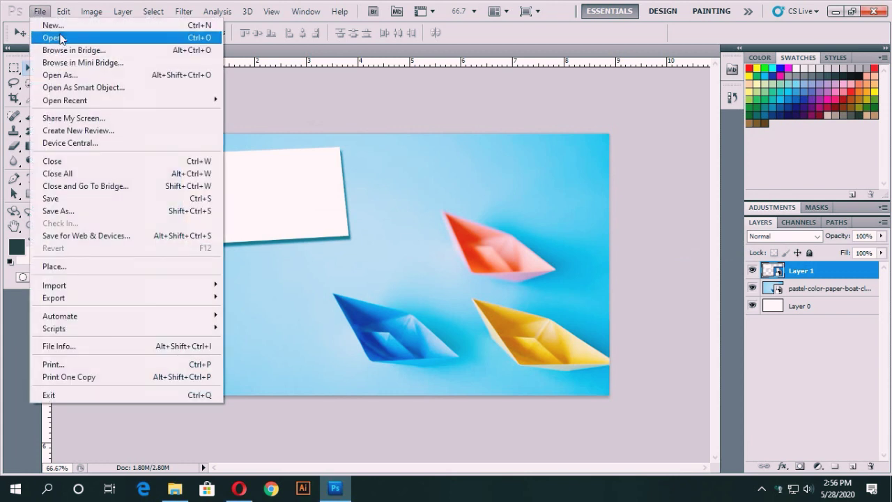
click(53, 25)
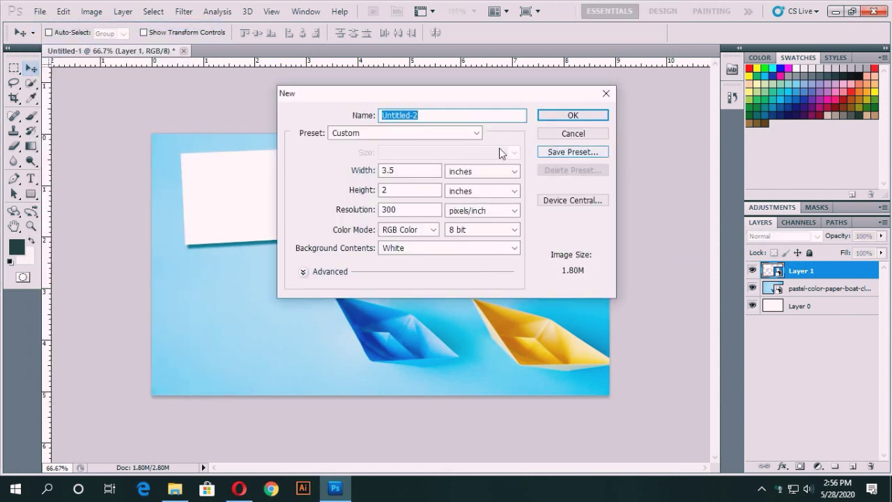
click(587, 115)
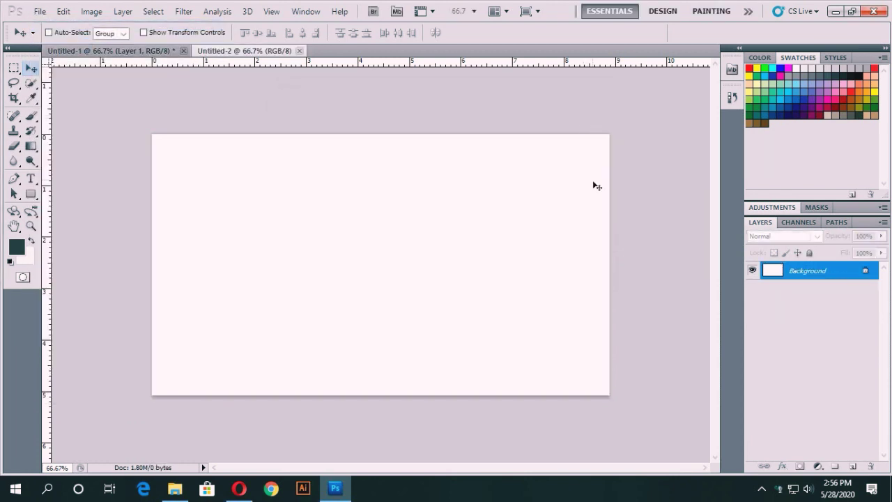
double_click(800, 272)
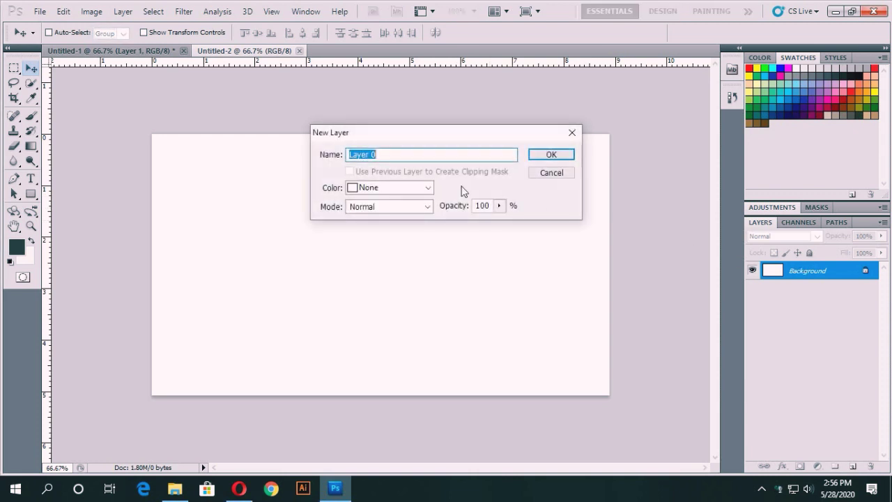
click(569, 154)
key(Delete)
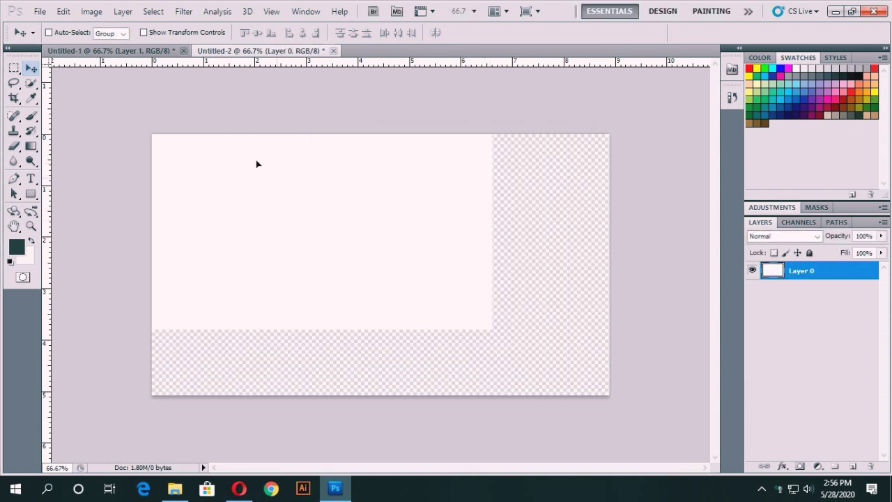
Step: Bring the white card into Untitled-1 as Layer 2 and scale it to roughly 36%
click(119, 54)
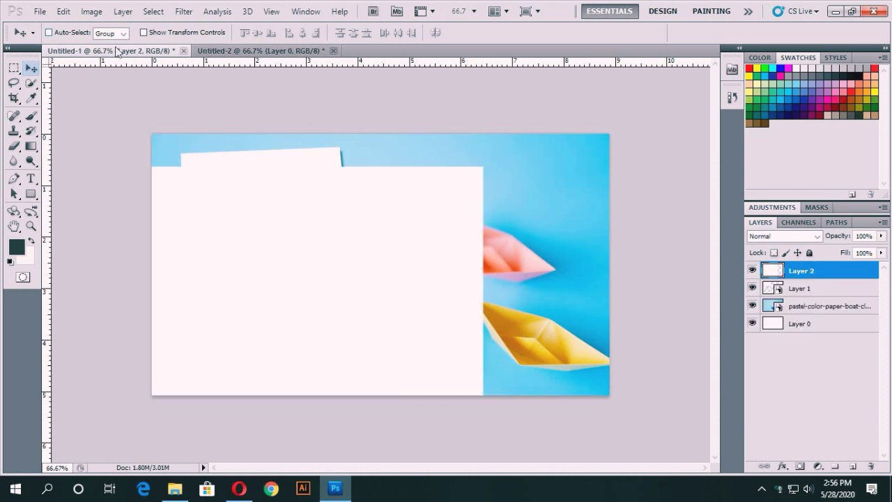
click(144, 32)
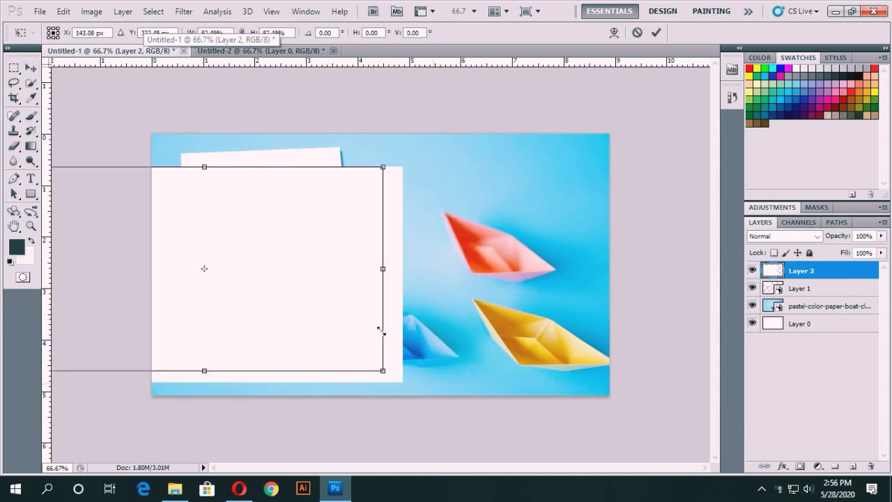
mouse_move(484, 428)
mouse_down()
mouse_move(244, 290)
mouse_move(376, 335)
mouse_up()
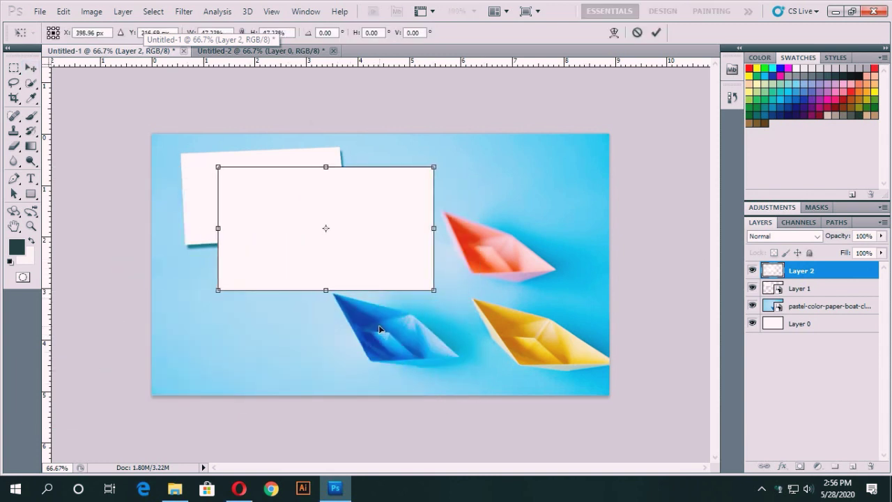
mouse_move(430, 291)
mouse_down()
mouse_move(358, 259)
mouse_move(330, 260)
mouse_up()
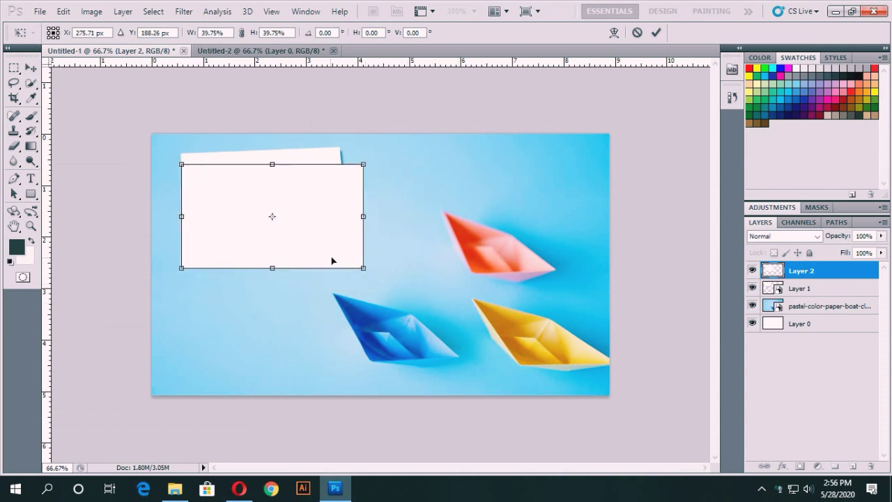
drag(370, 272, 356, 260)
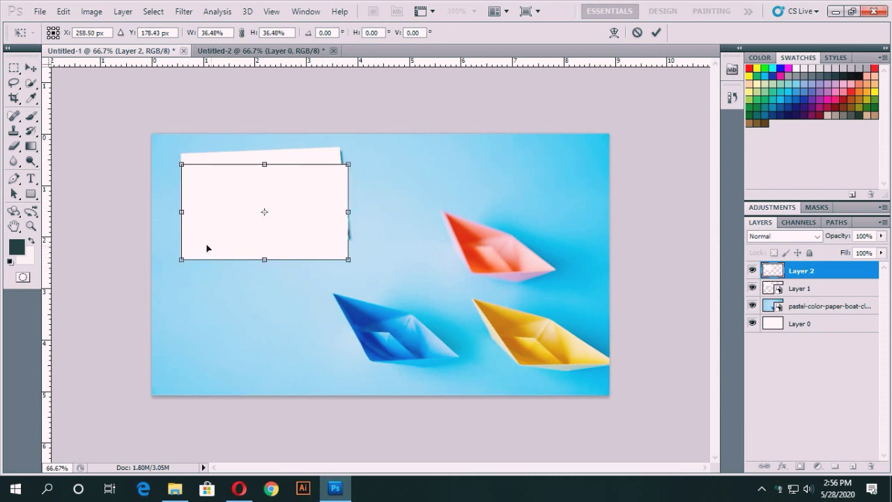
Step: Move the second card down so it sits below the first card
right_click(310, 185)
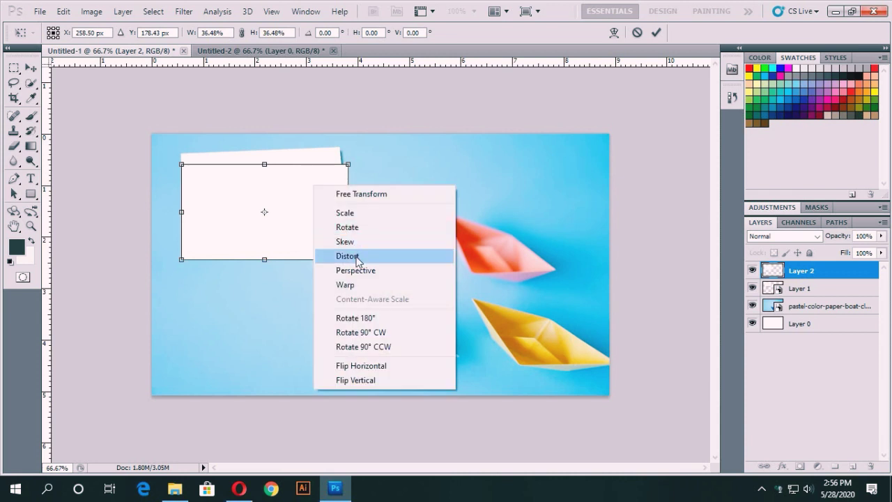
click(270, 239)
drag(278, 228, 290, 298)
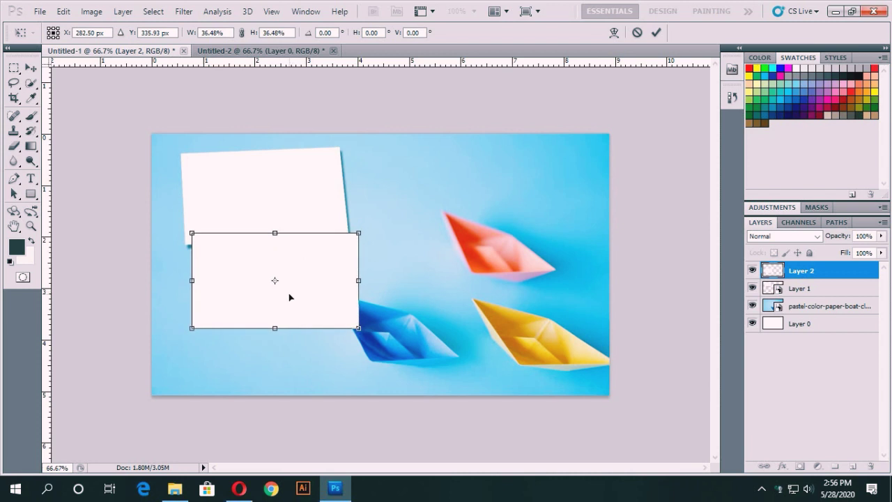
Step: Distort the second card's corners and rotate it about −4°, then commit
right_click(298, 253)
click(333, 322)
drag(192, 234, 189, 232)
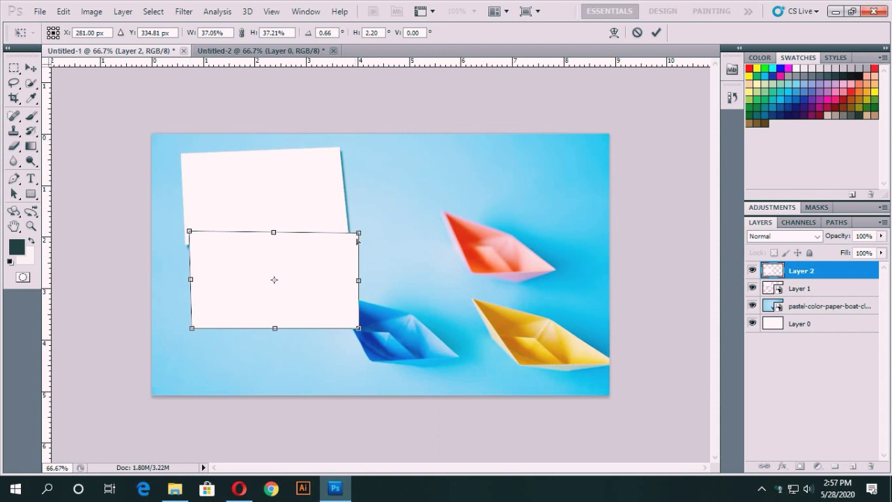
drag(360, 236, 353, 222)
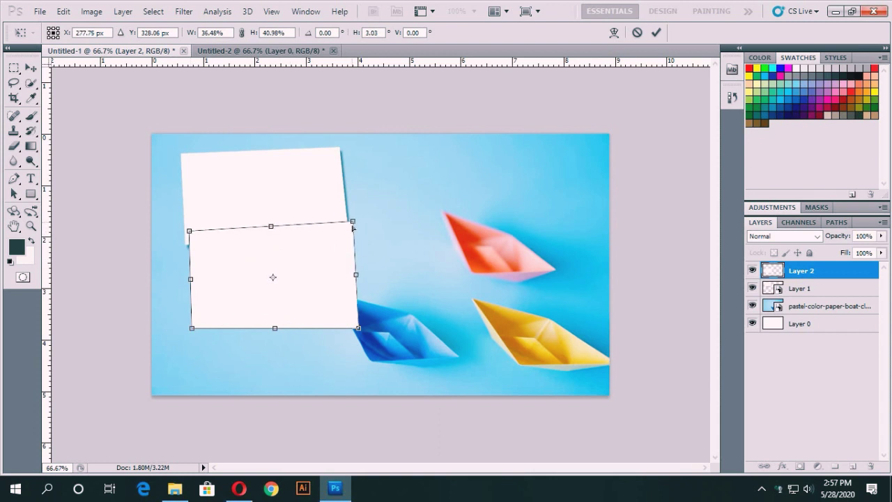
drag(358, 328, 363, 314)
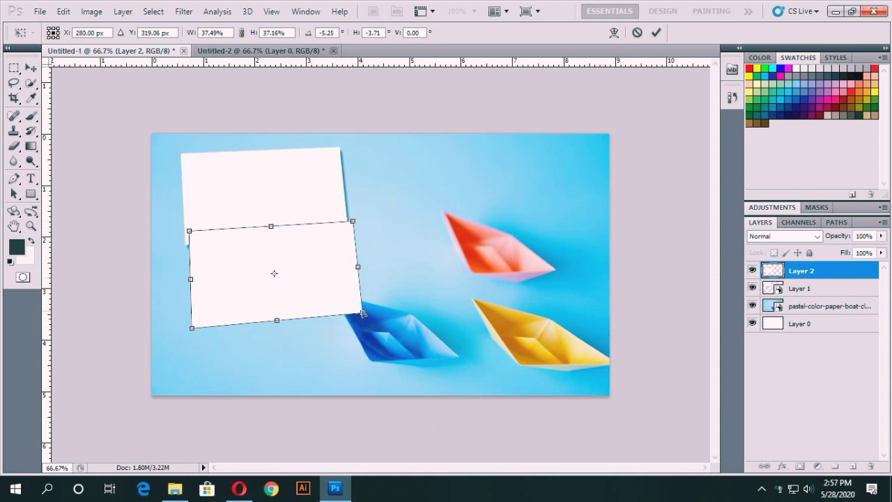
drag(192, 329, 196, 323)
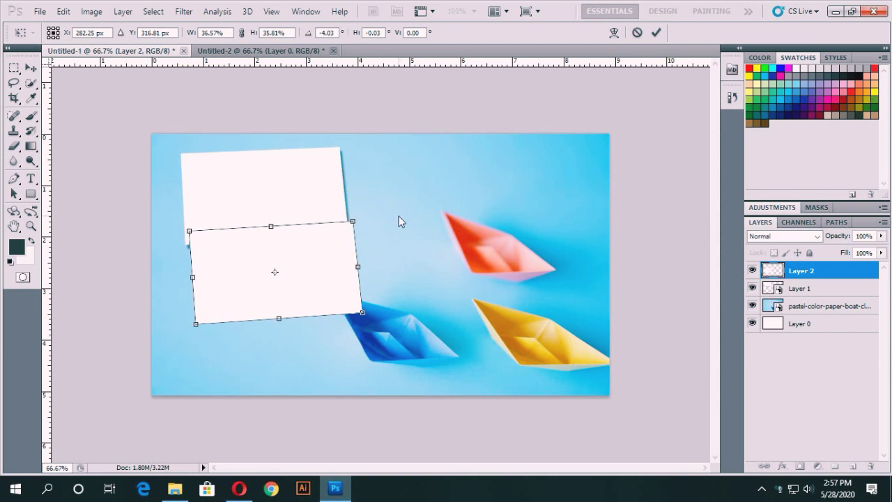
right_click(410, 186)
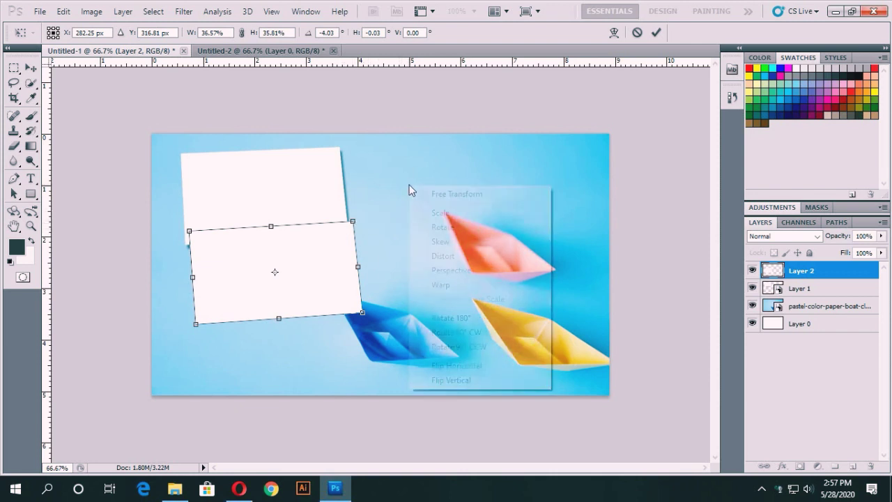
click(383, 178)
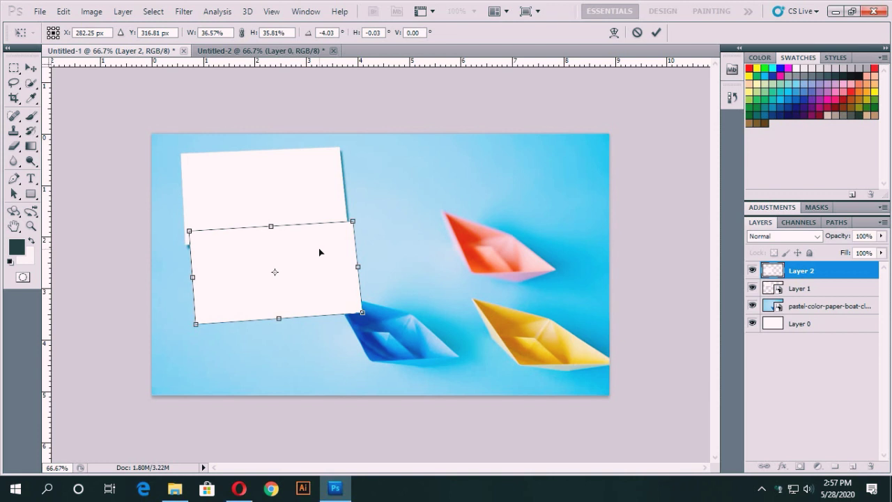
click(655, 32)
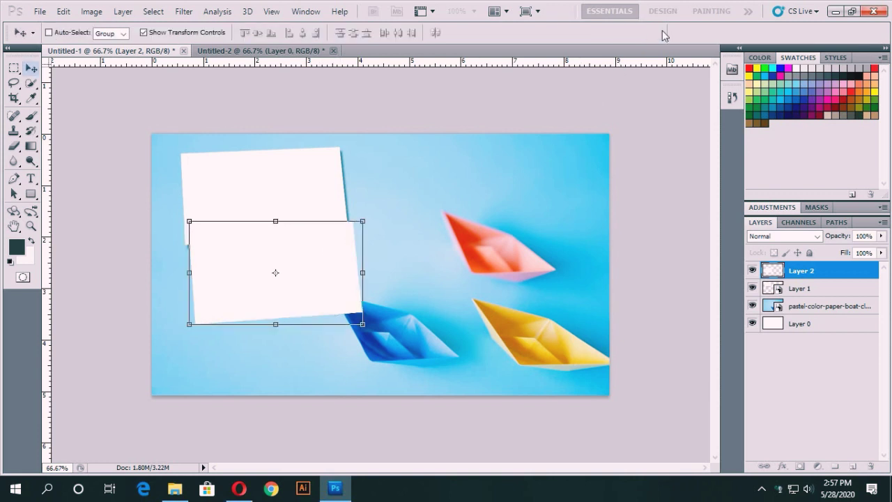
Step: Convert Layer 2 to a Smart Object, keep its name, and open its Blending Options
right_click(795, 270)
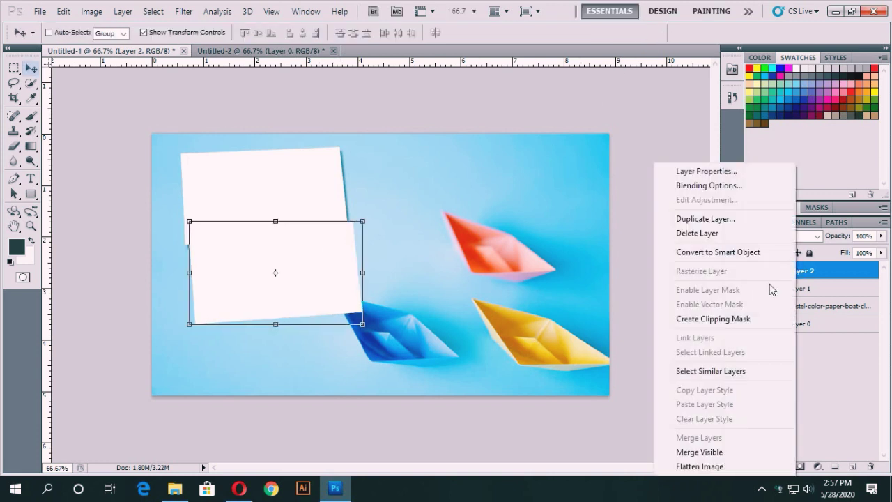
click(694, 252)
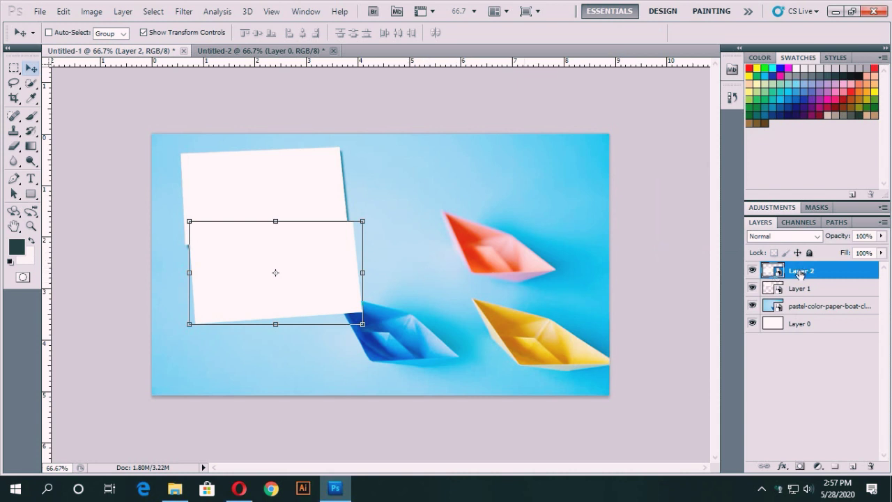
double_click(800, 273)
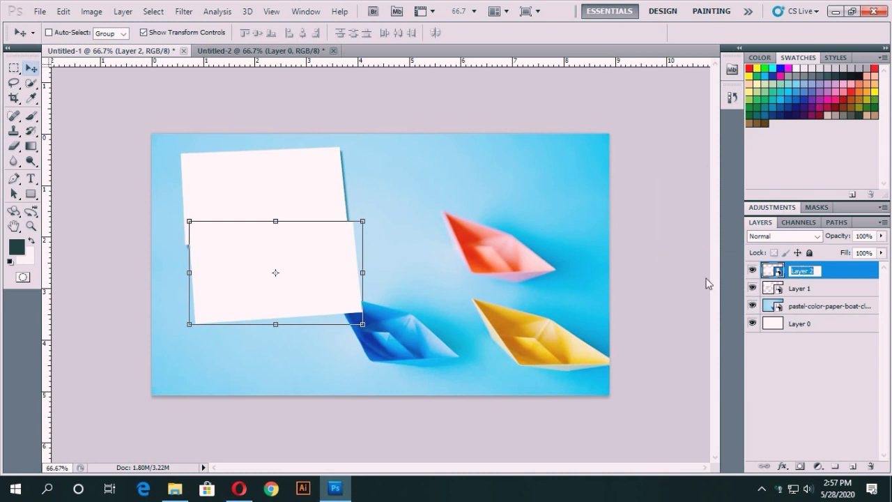
key(Return)
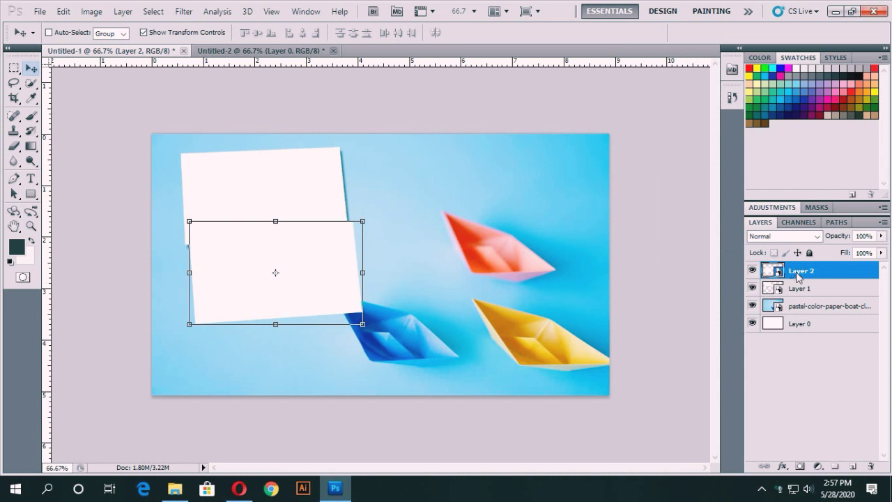
right_click(796, 275)
click(697, 143)
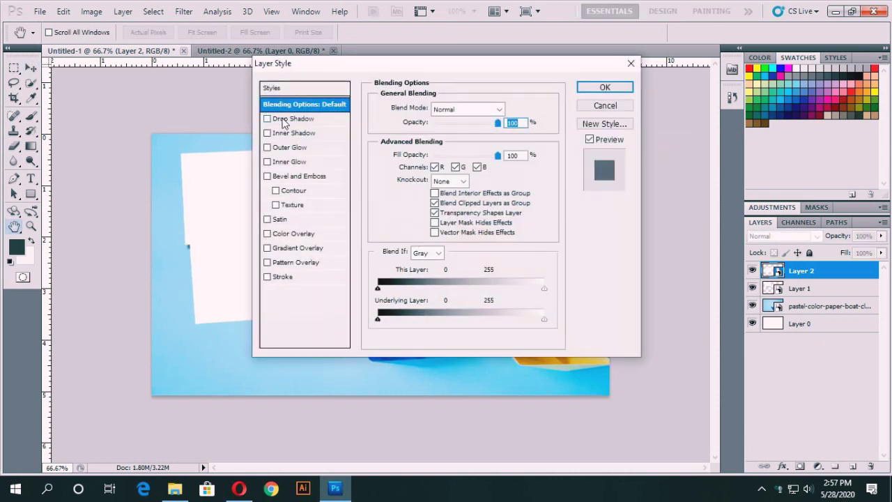
Step: Apply a dark teal (#18595e) drop shadow, 12 px distance, to Layer 2 and hide transform controls
click(284, 121)
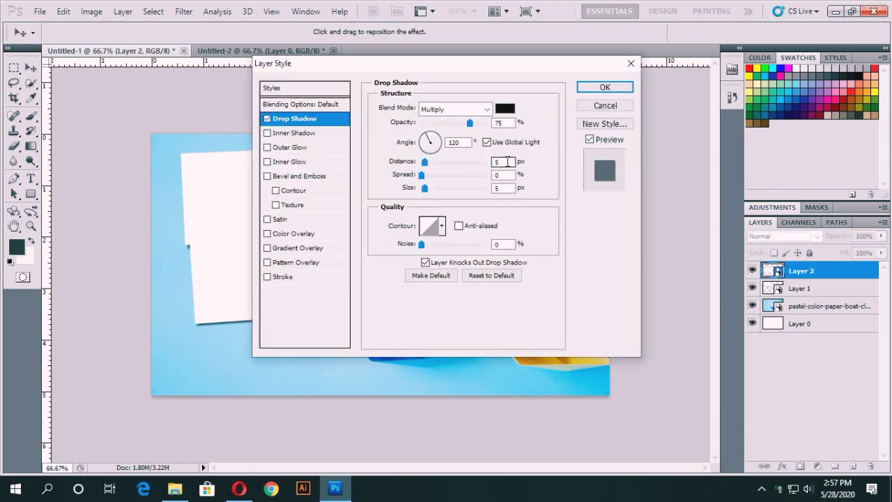
click(505, 108)
drag(410, 237, 401, 222)
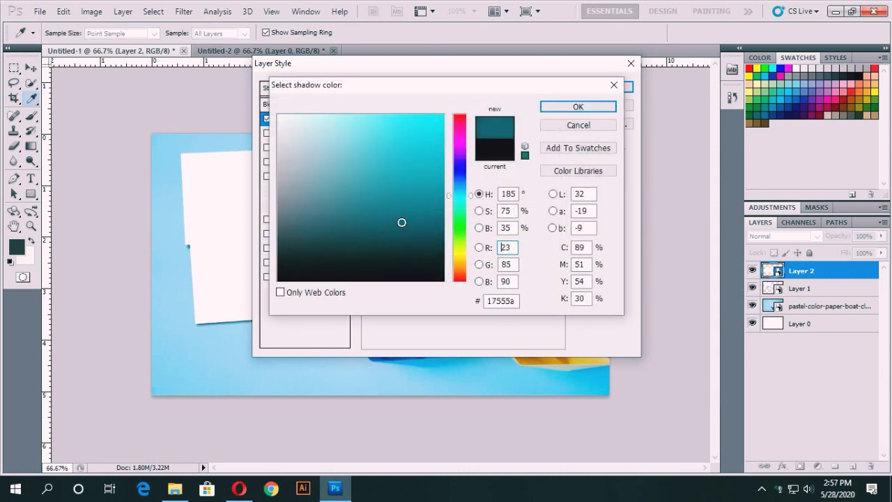
drag(402, 221, 400, 220)
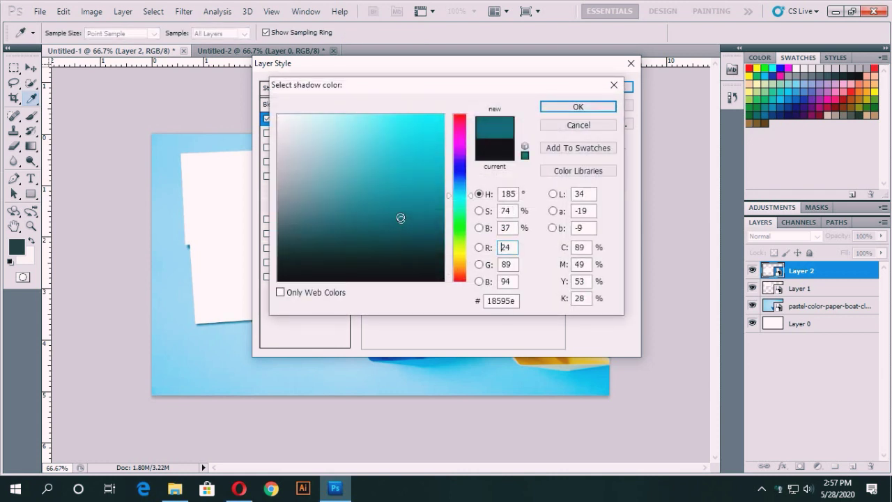
click(578, 107)
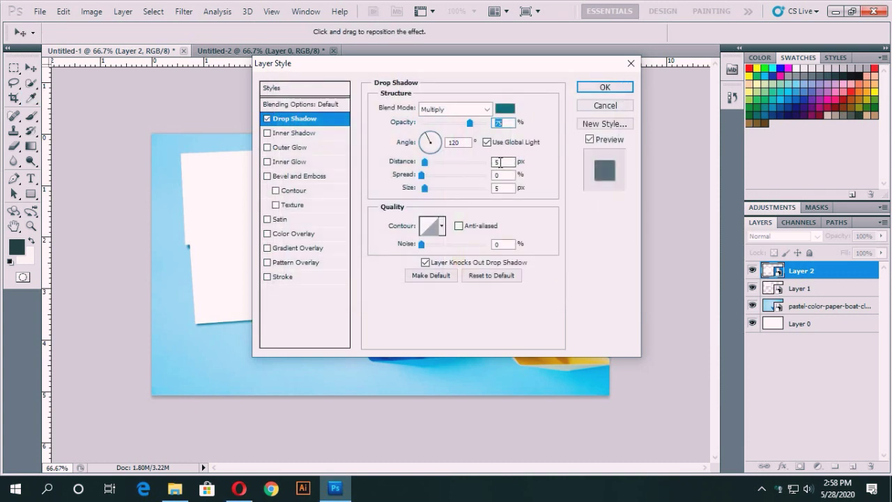
text(12)
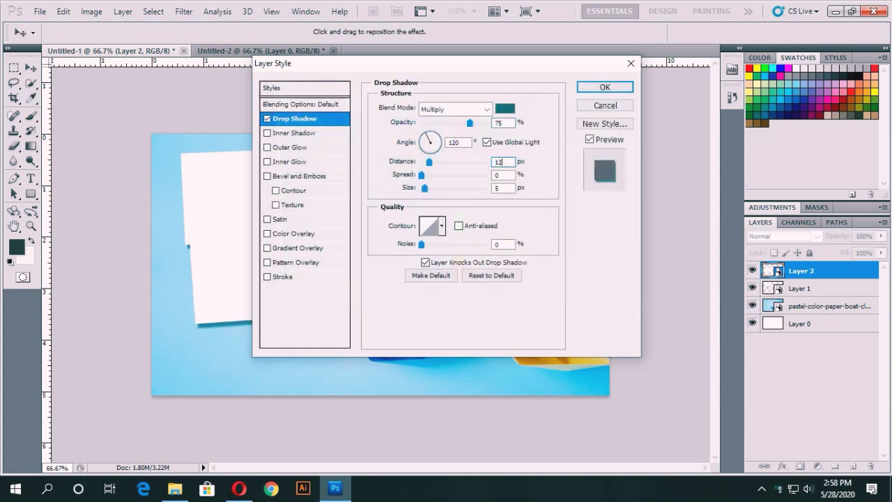
click(605, 87)
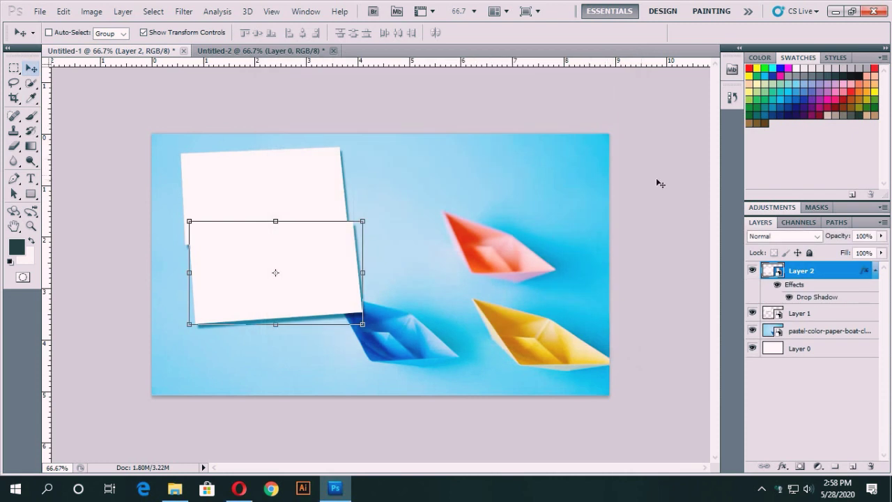
click(143, 32)
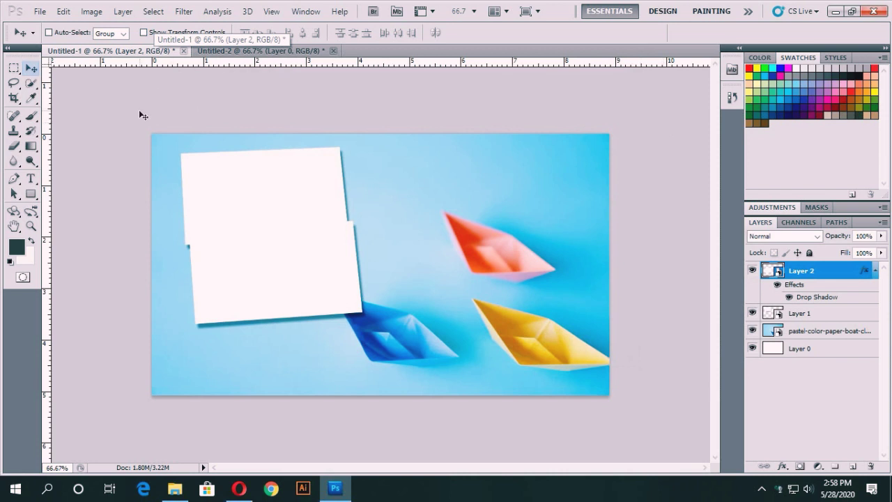
Step: Discard the blank Untitled-2 document without saving, leaving only Untitled-1 open
click(279, 51)
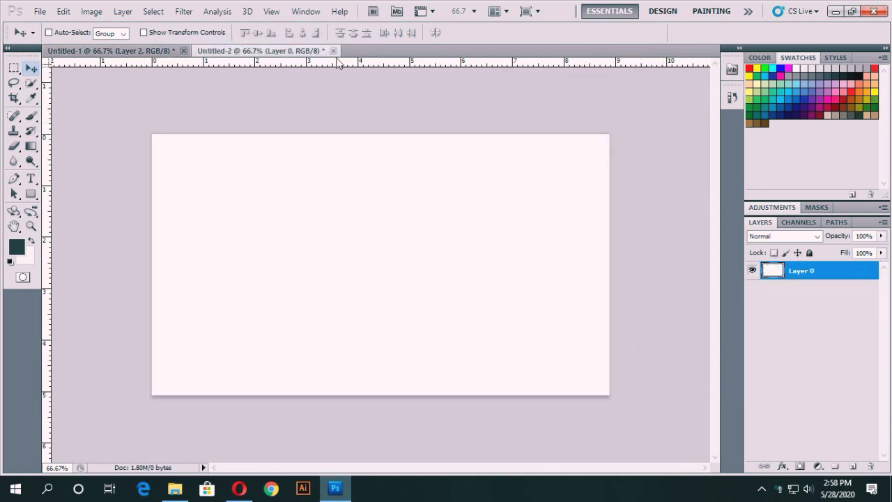
click(333, 51)
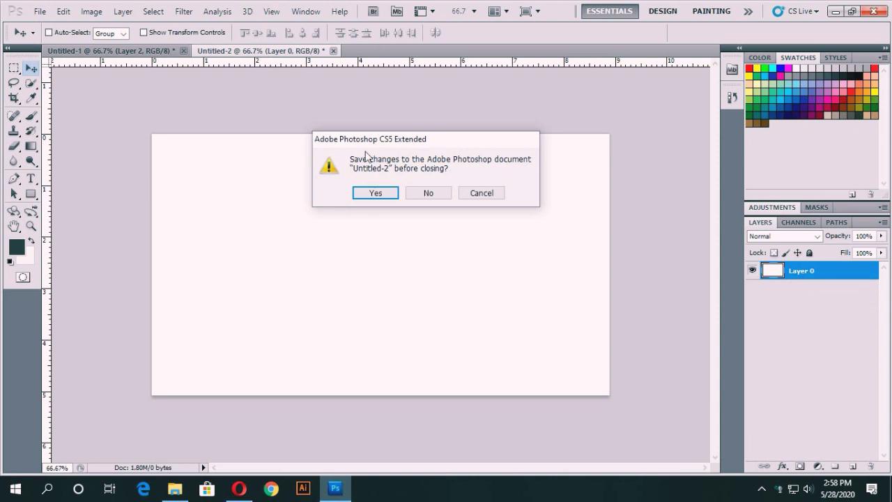
click(410, 193)
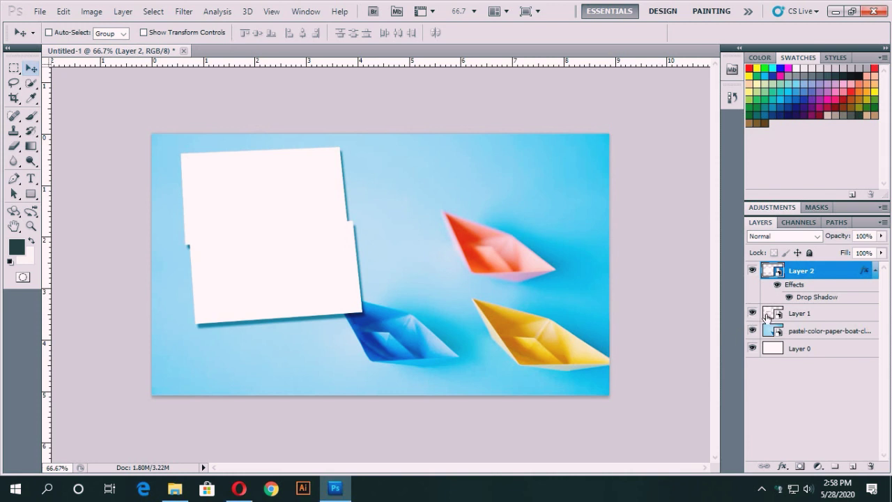
Step: Edit Layer 2's smart object so its blank white card opens as Layer 2.psb
double_click(776, 273)
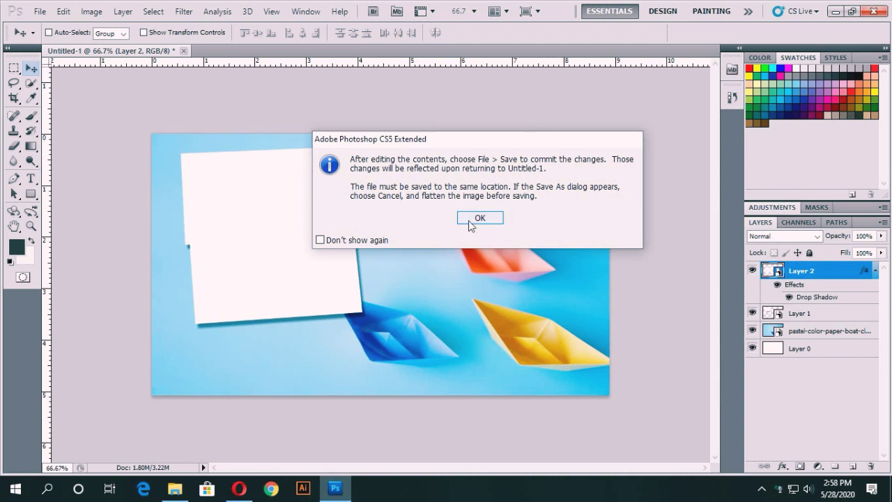
click(471, 220)
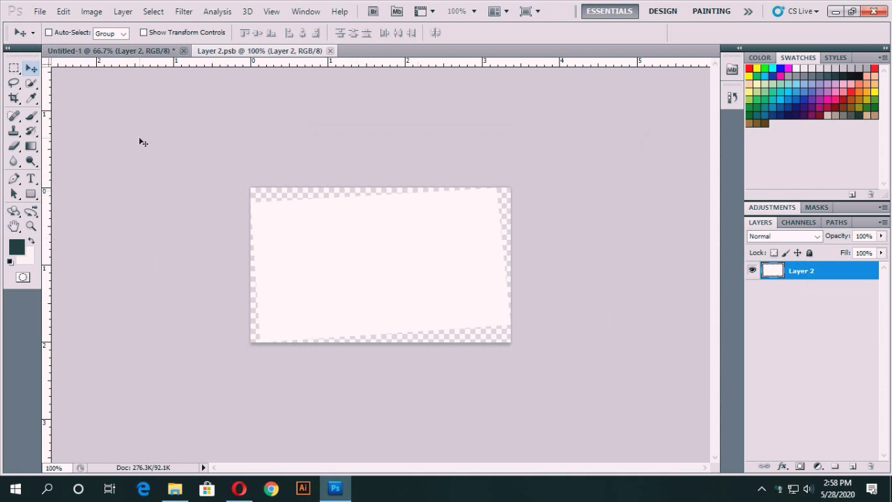
click(40, 13)
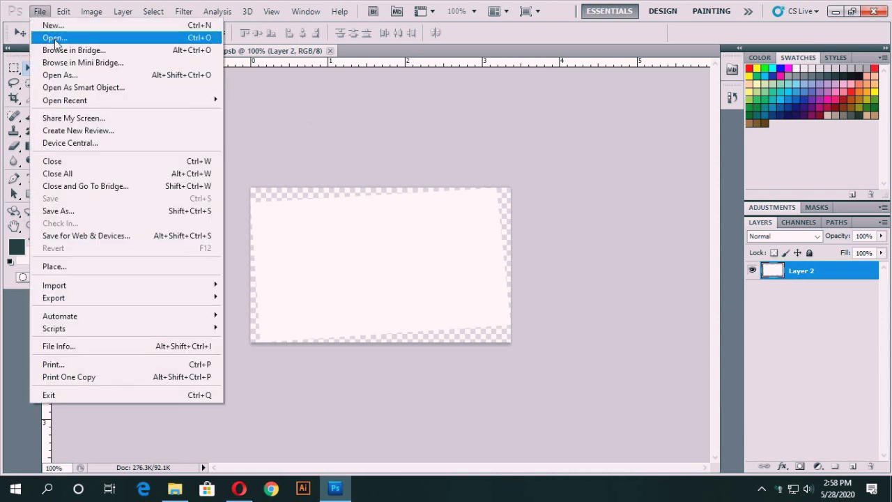
click(44, 33)
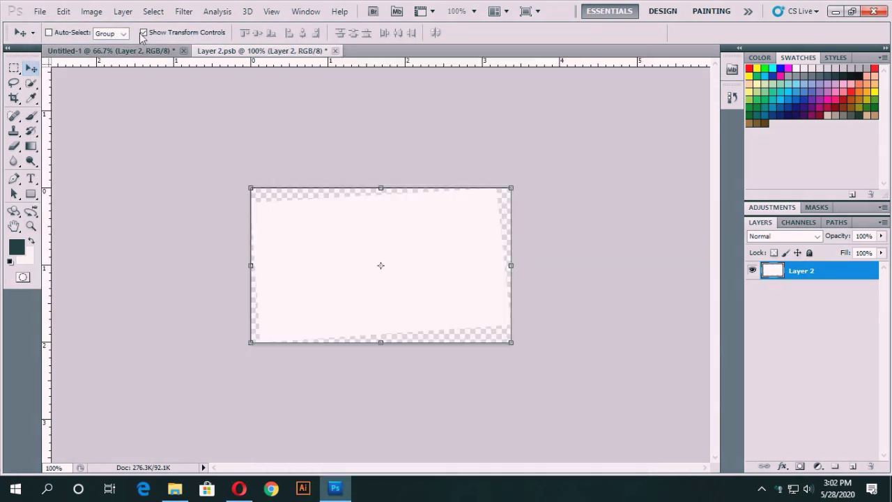
click(145, 32)
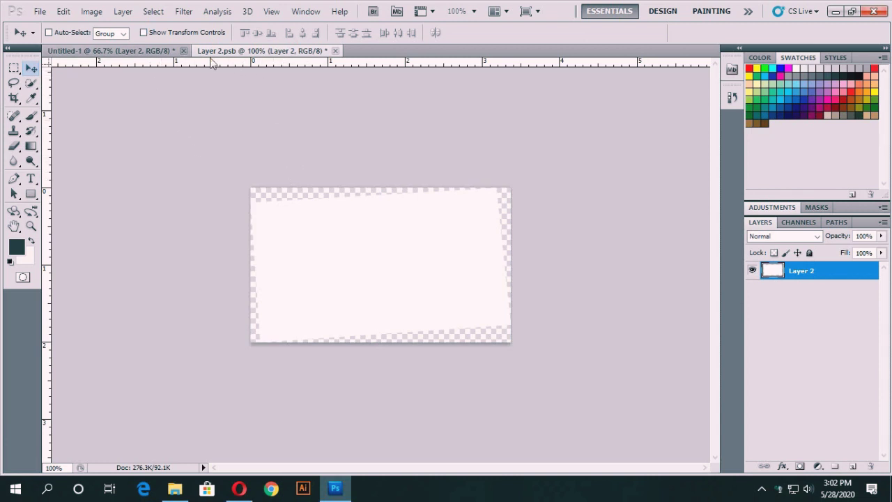
Step: Open Untitled-45.png, the navy-and-gold SBN Akash card, from the design png folder
click(40, 12)
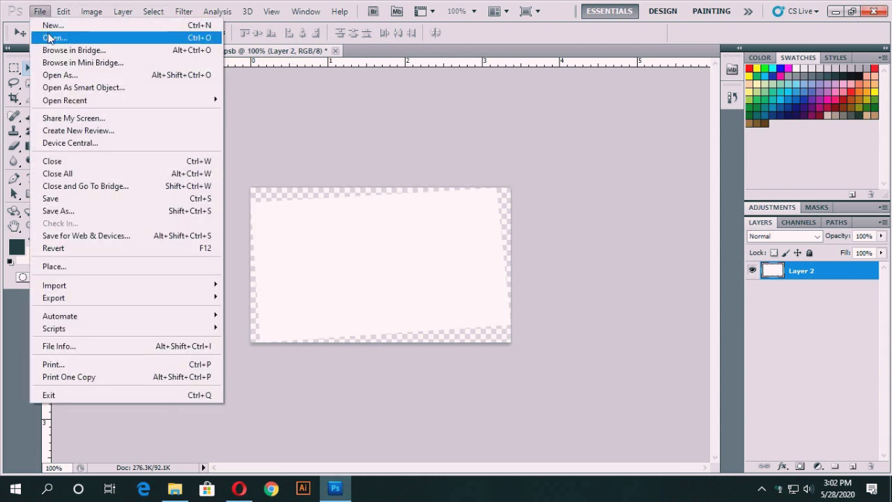
click(49, 37)
scroll(518, 206, down, 1)
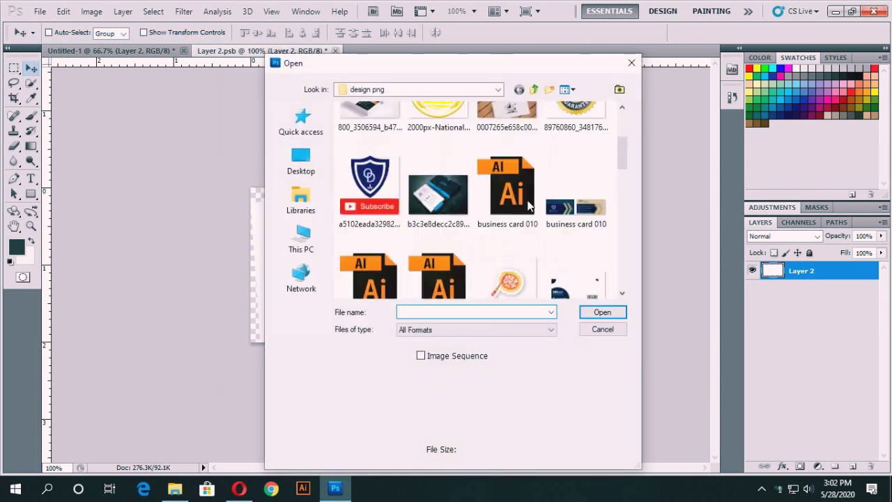
scroll(526, 207, down, 2)
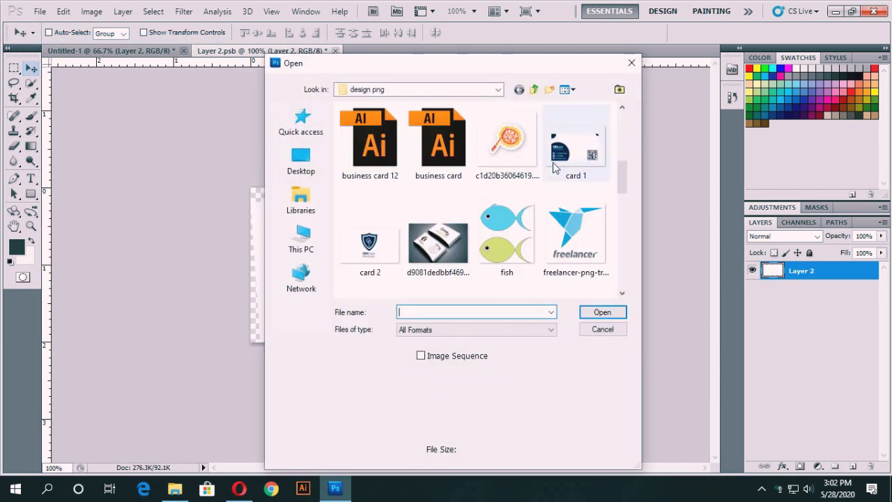
scroll(554, 168, down, 1)
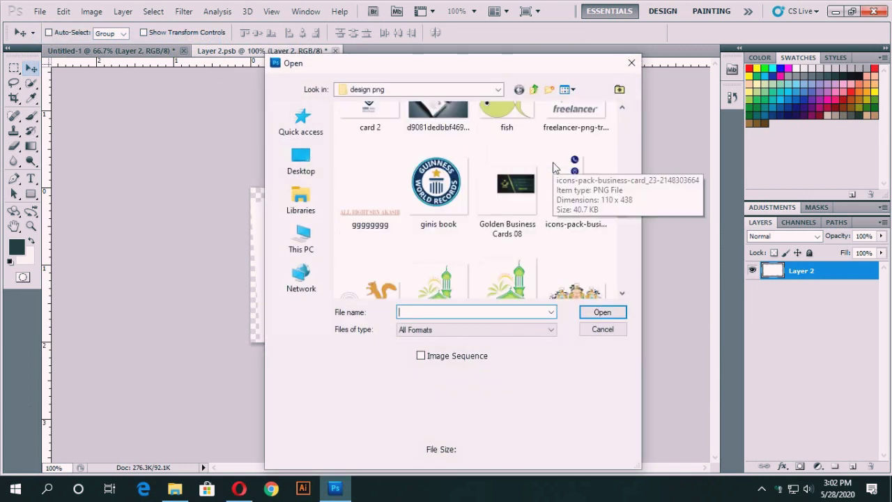
scroll(554, 168, down, 2)
scroll(554, 167, down, 1)
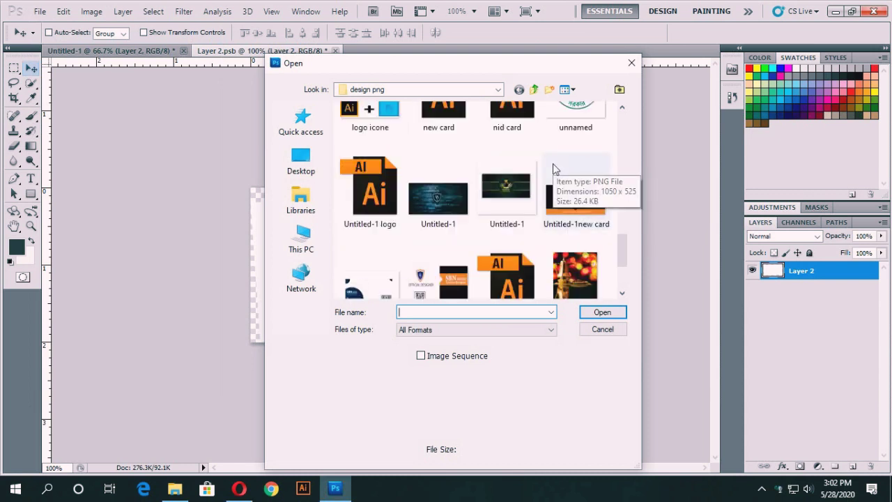
scroll(554, 168, down, 2)
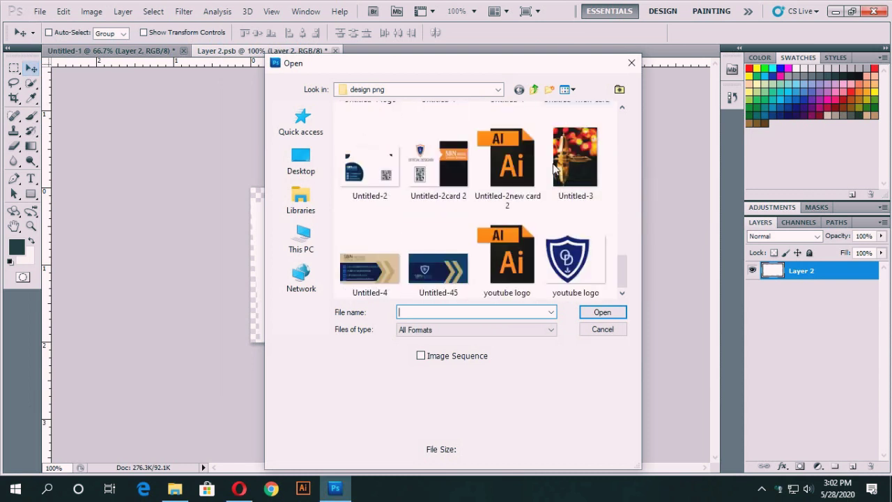
click(430, 279)
click(616, 313)
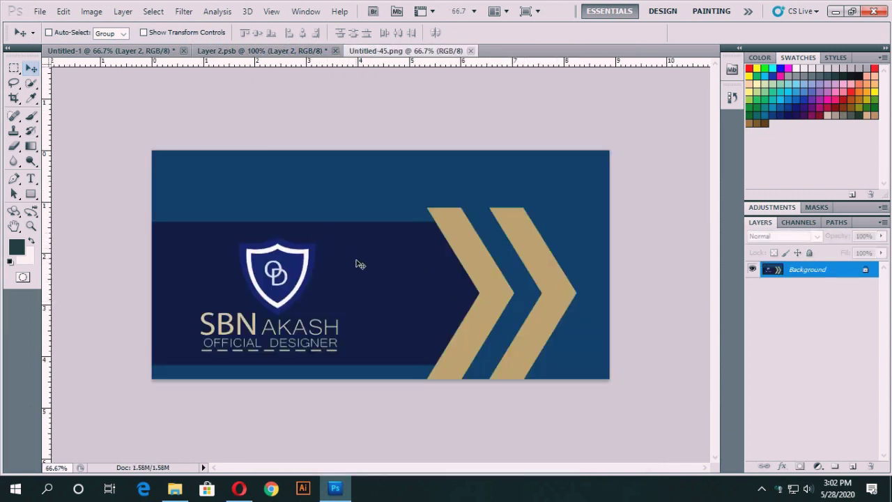
Step: Unlock the background as Layer 0 and drag the SBN AKASH design into Layer 2.psb
double_click(814, 271)
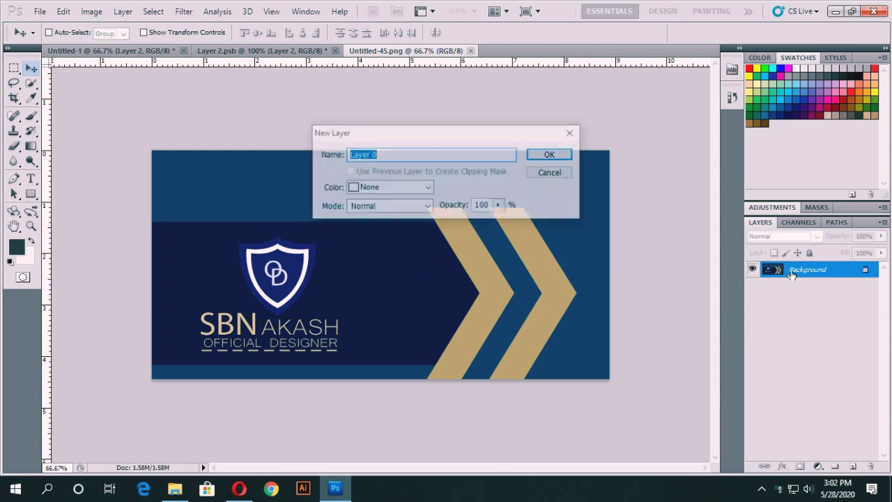
click(538, 156)
drag(398, 281, 276, 61)
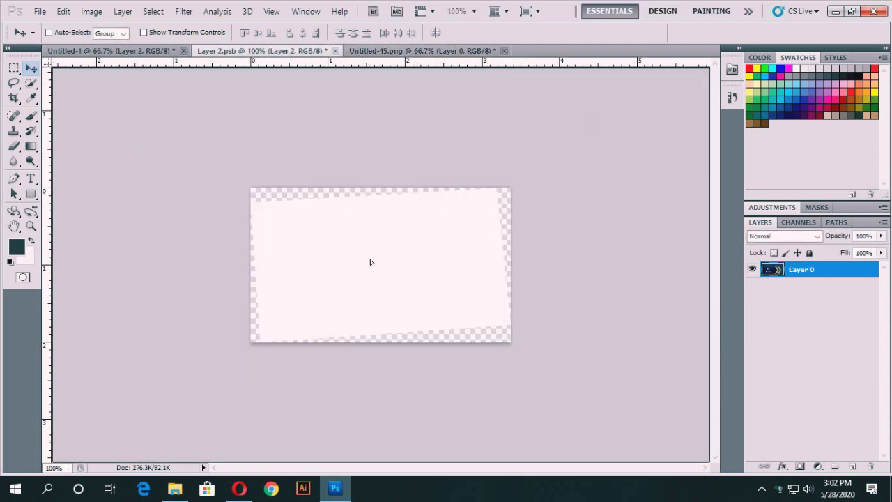
drag(276, 61, 371, 263)
Step: Scale the design down, move it onto the card, stretch it to the bottom, and save
click(143, 32)
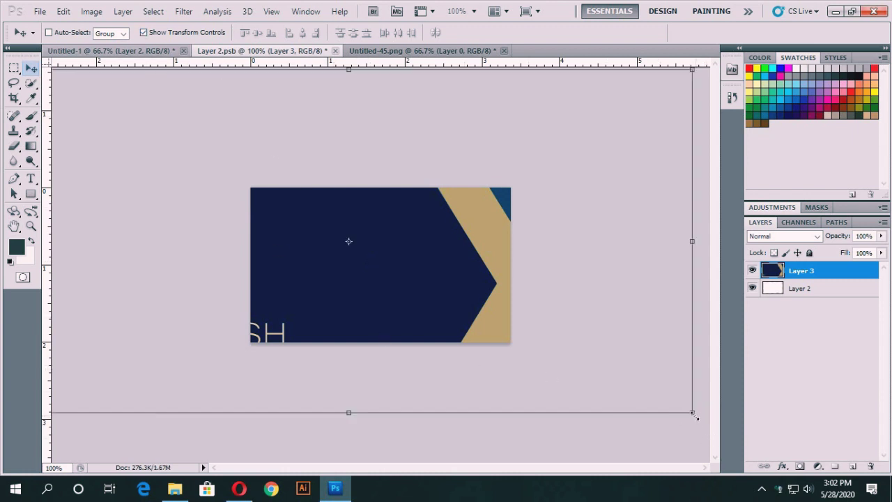
drag(691, 413, 270, 176)
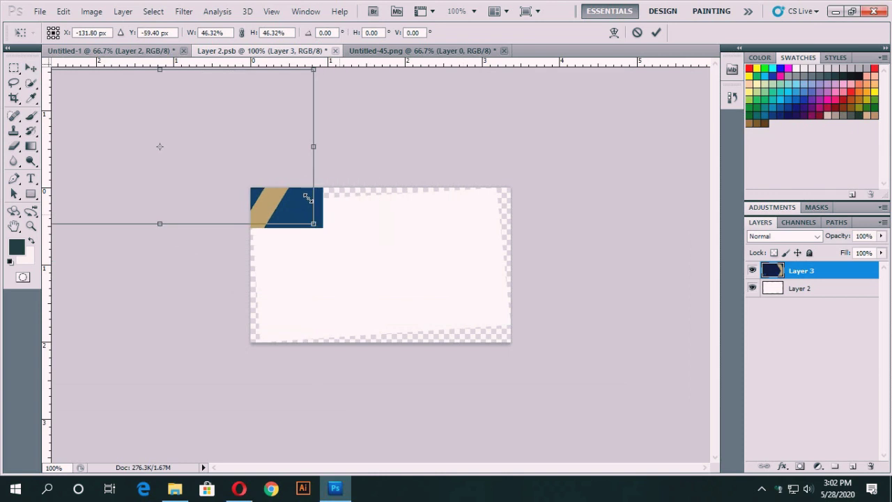
mouse_move(229, 155)
mouse_down()
mouse_move(449, 273)
mouse_move(466, 274)
mouse_up()
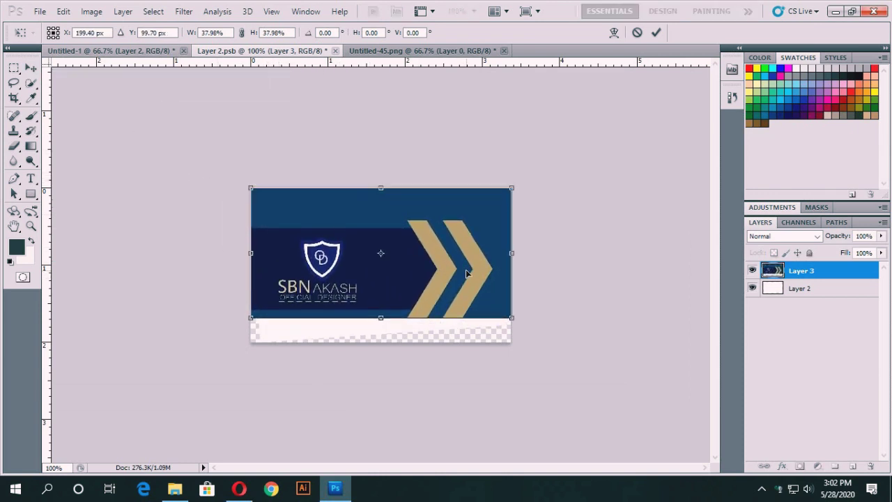
drag(387, 324, 385, 342)
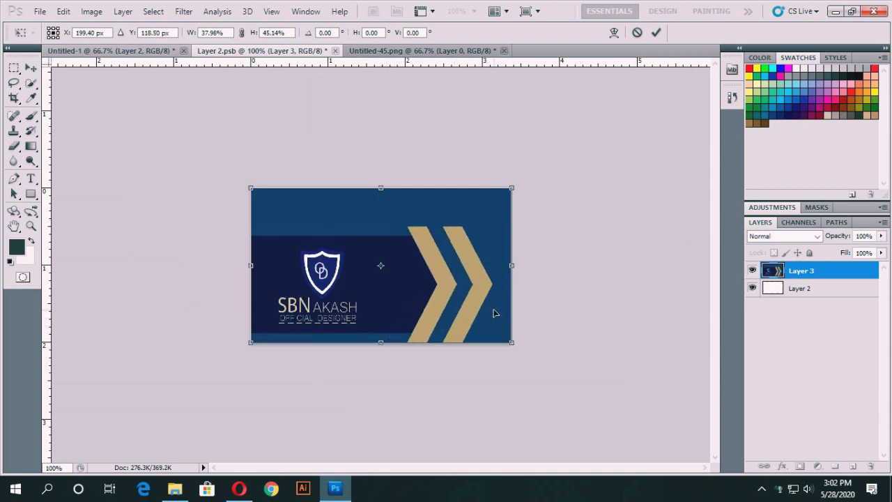
key(ctrl+s)
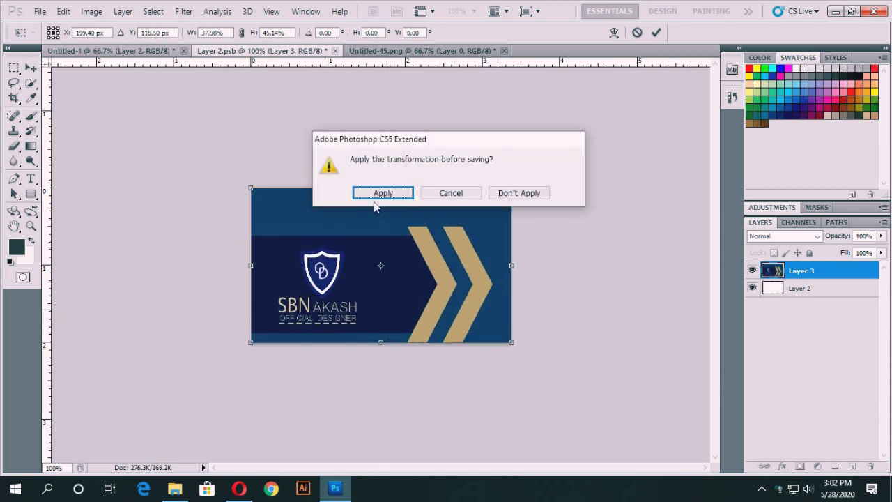
Step: Apply the transformation to finish saving, then return to the Untitled-1 mockup
click(375, 197)
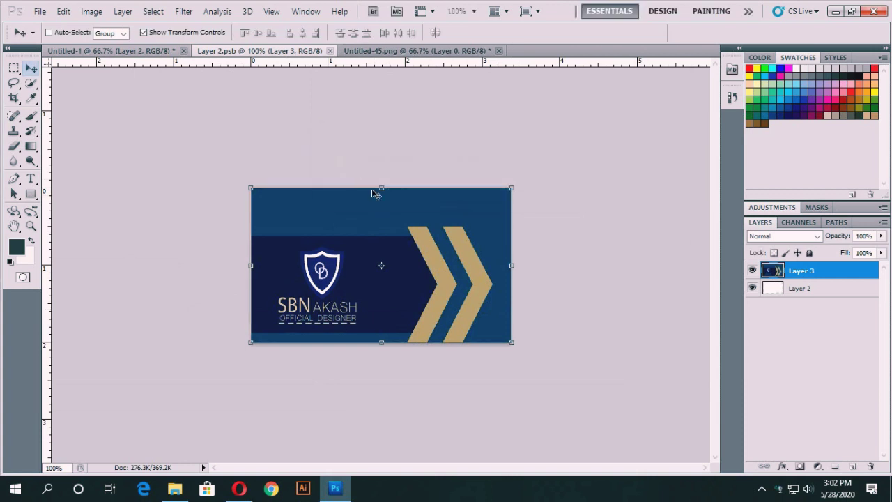
click(104, 54)
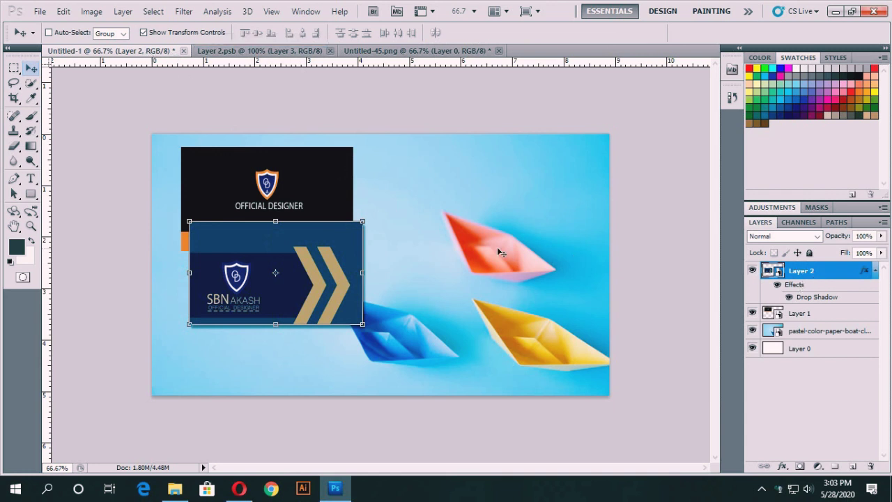
Step: Delete Layer 3 from Layer 2.psb, return to Untitled-1, and edit Layer 1's smart-object contents
click(425, 51)
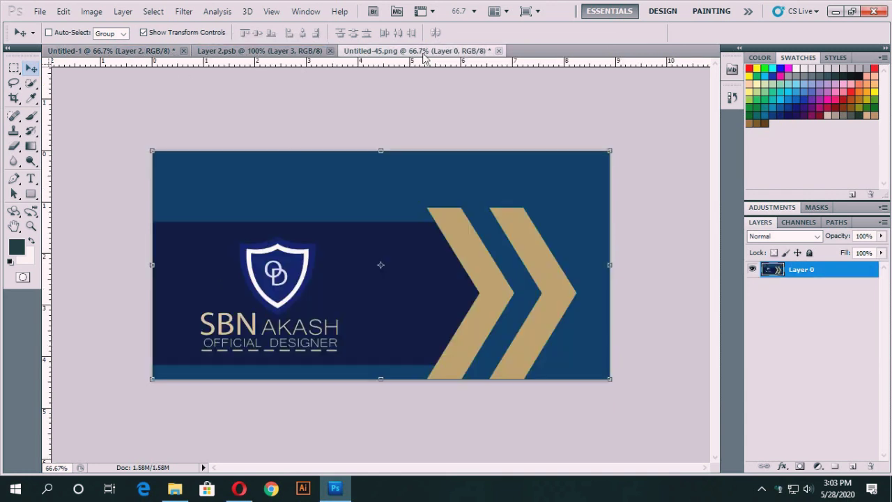
click(282, 53)
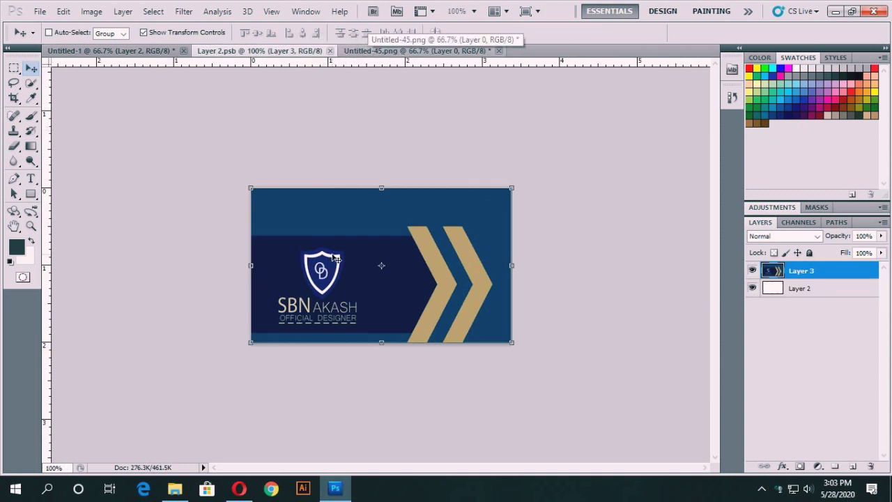
key(Delete)
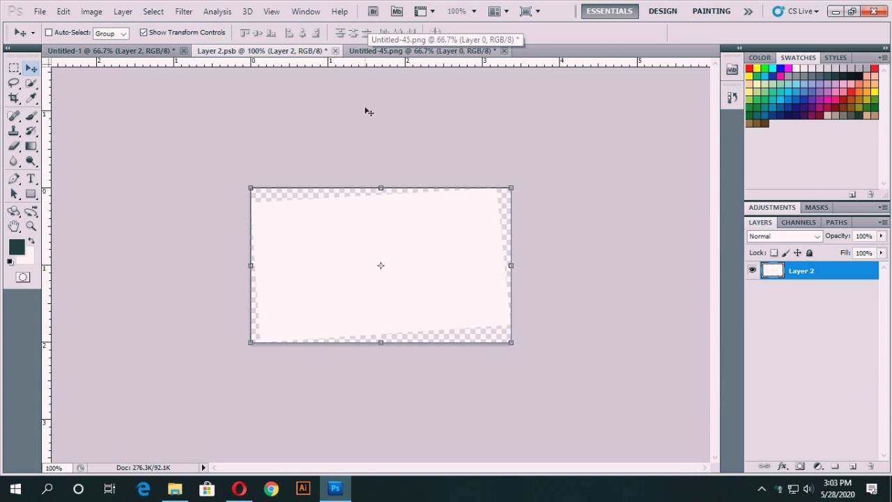
click(378, 52)
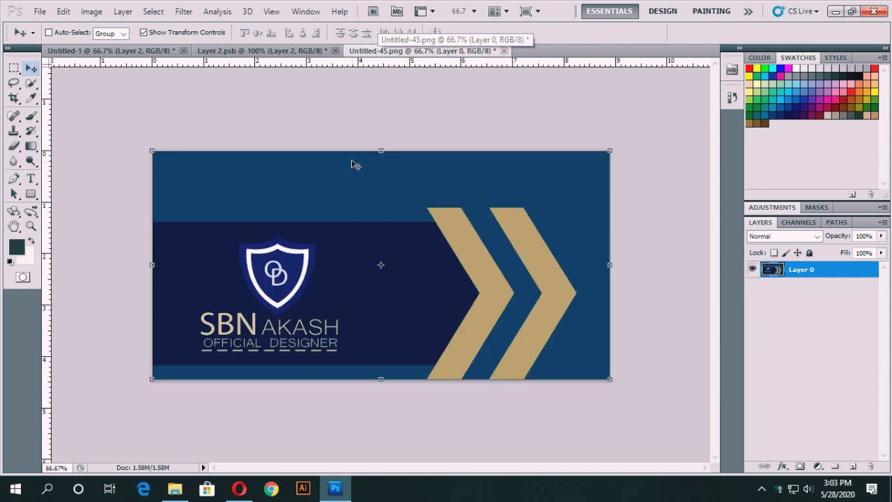
click(124, 52)
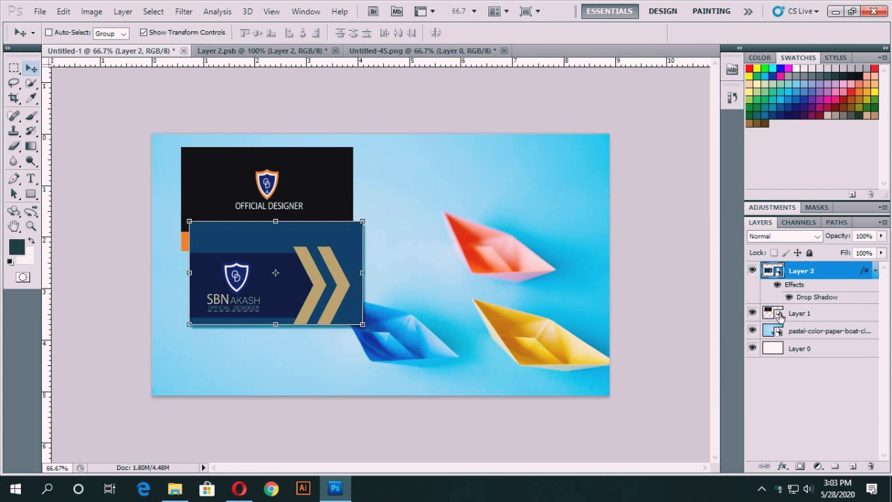
double_click(779, 315)
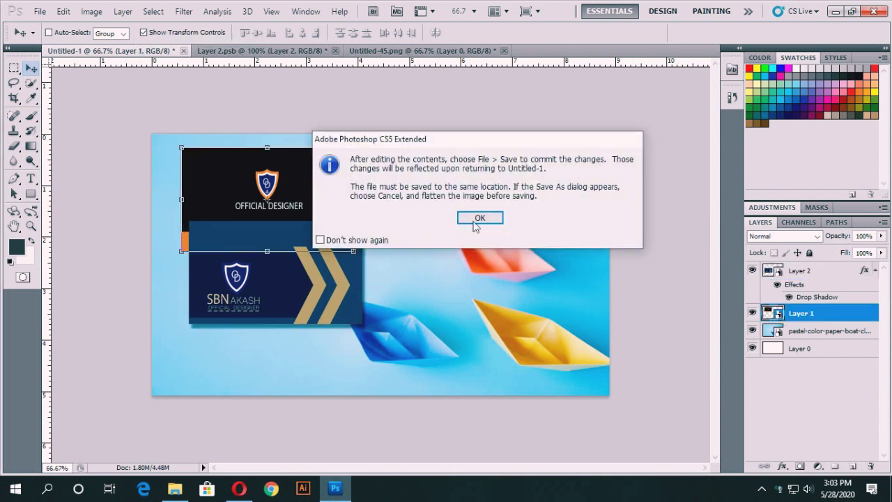
Step: Delete the Official Designer artwork and drag the SBN AKASH design into Layer 1.psb
click(468, 220)
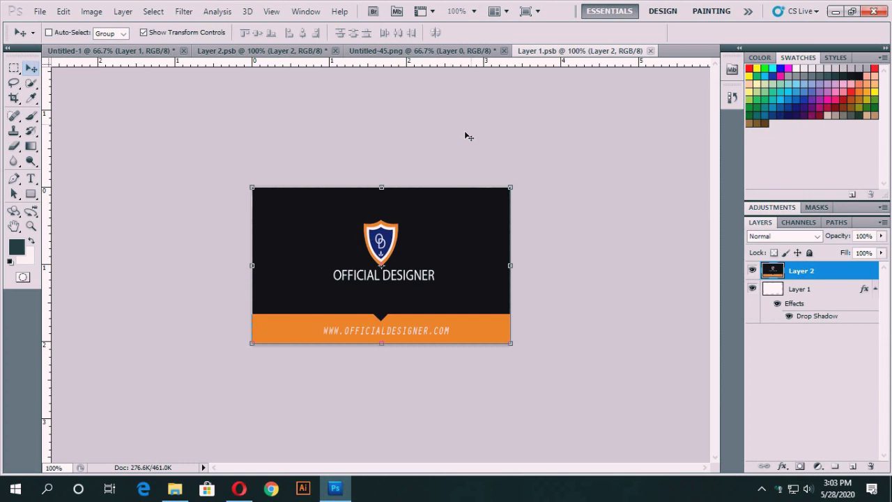
key(Delete)
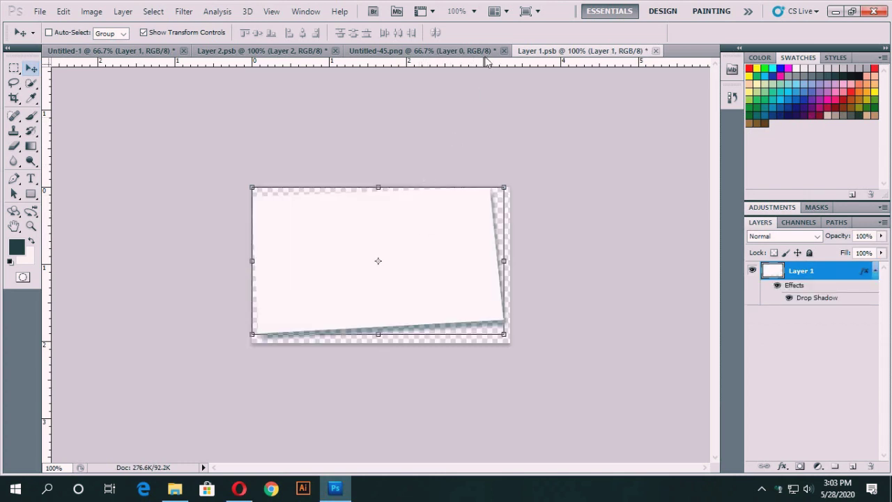
click(457, 52)
mouse_move(437, 266)
mouse_down()
mouse_move(550, 127)
mouse_move(570, 54)
mouse_move(406, 248)
mouse_up()
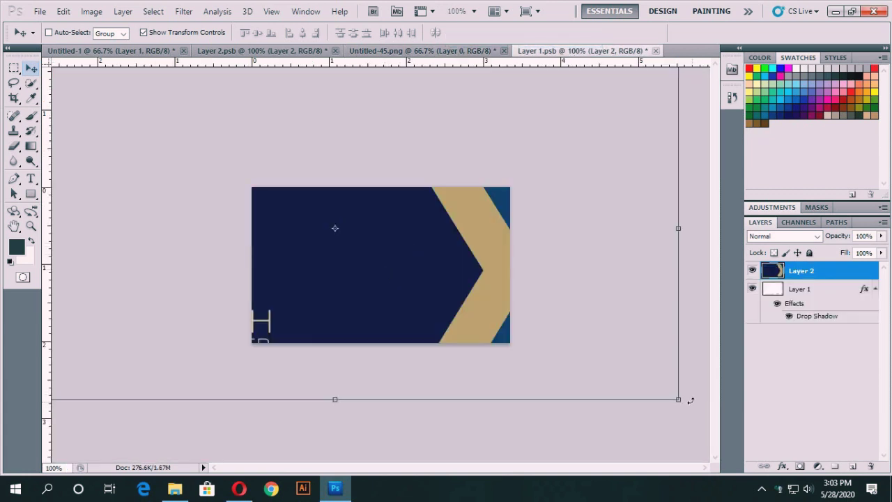
Step: Scale and stretch the design to fill the card, then save with the transform applied
mouse_move(677, 400)
mouse_down()
mouse_move(218, 176)
mouse_move(460, 287)
mouse_up()
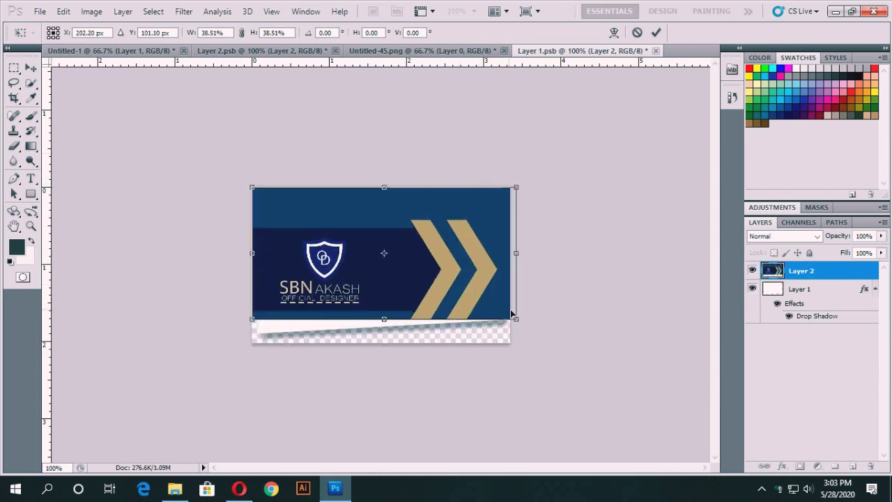
mouse_move(514, 317)
mouse_down()
mouse_move(499, 313)
mouse_move(510, 323)
mouse_up()
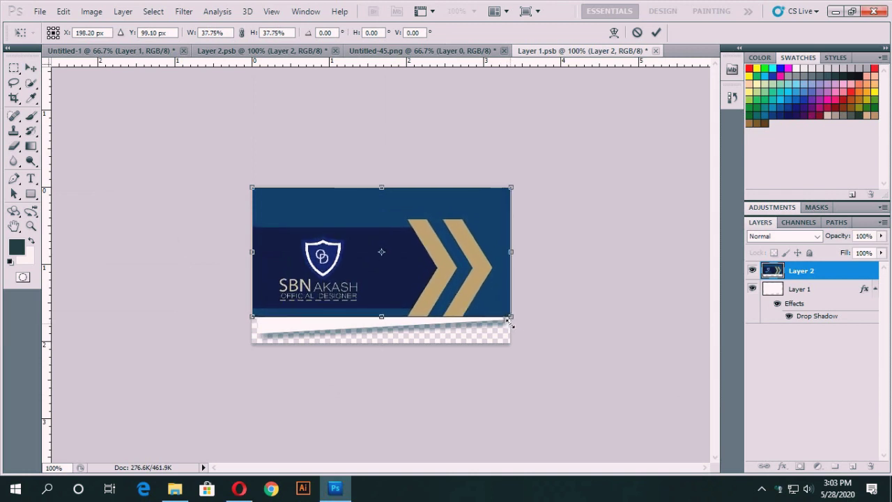
drag(381, 318, 380, 344)
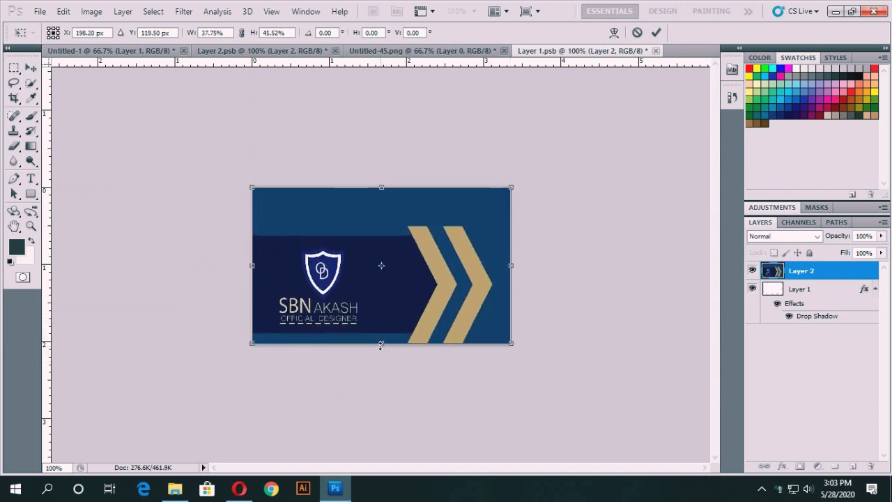
key(ctrl+s)
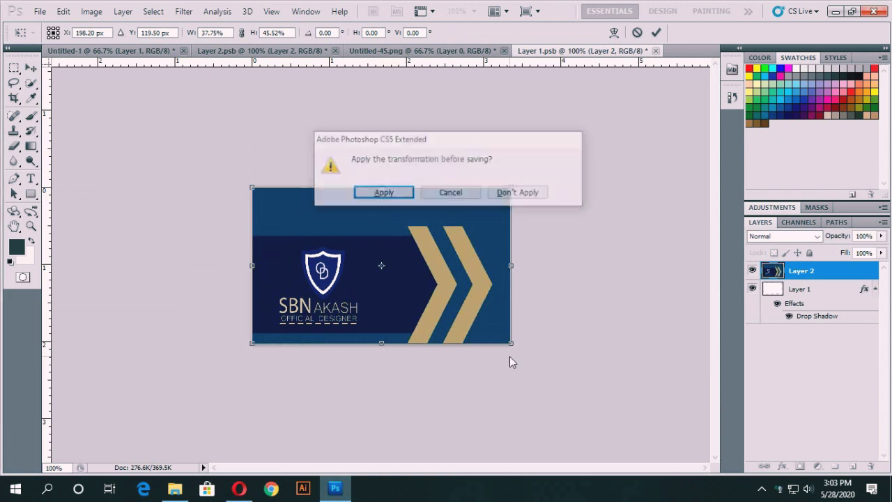
click(390, 195)
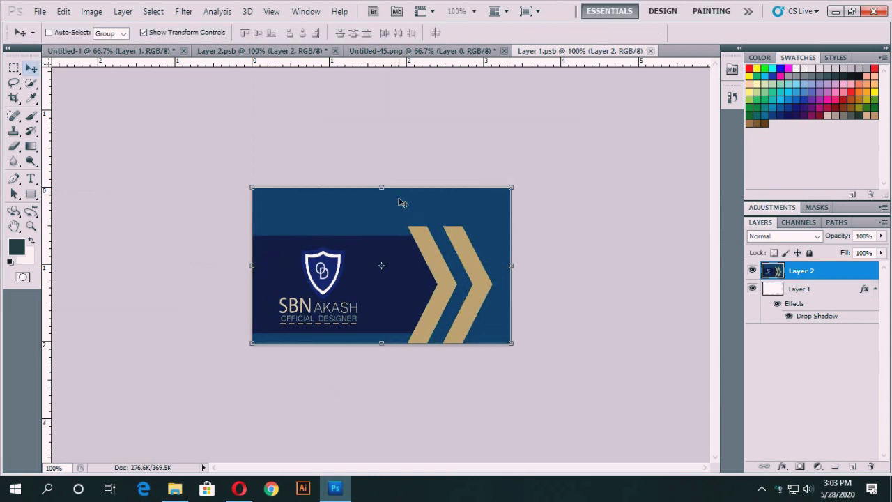
click(98, 51)
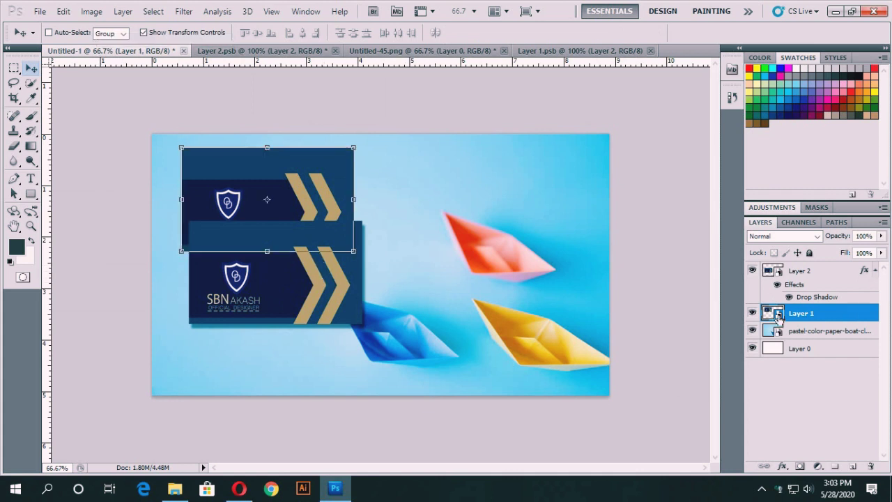
Step: Open the front card's contents, then close Layer 1.psb and Untitled-45.png without saving
click(777, 276)
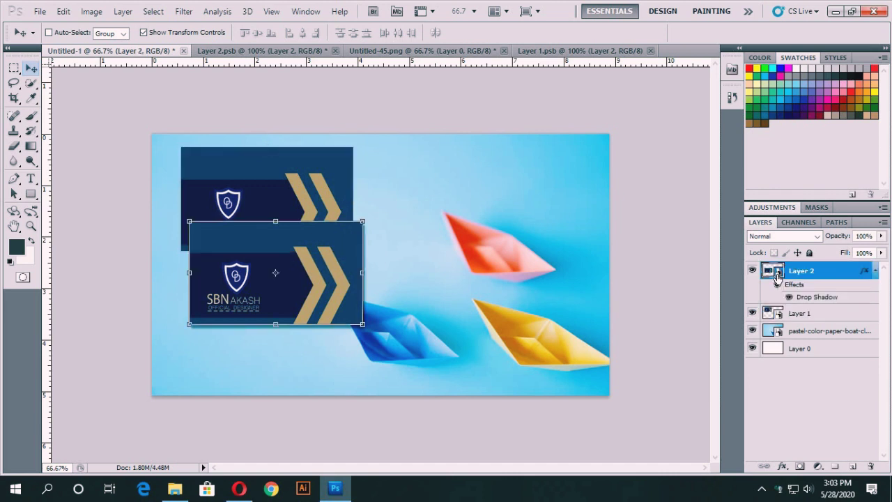
double_click(777, 276)
click(492, 220)
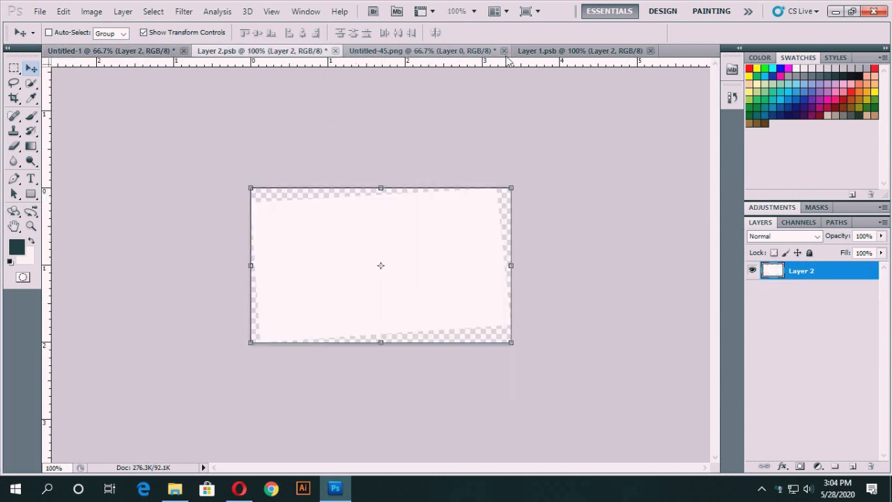
click(649, 51)
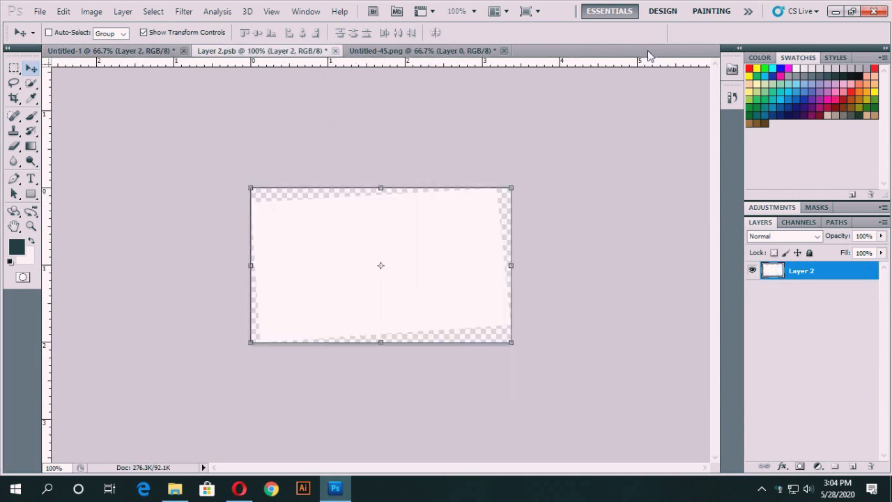
click(503, 51)
click(427, 193)
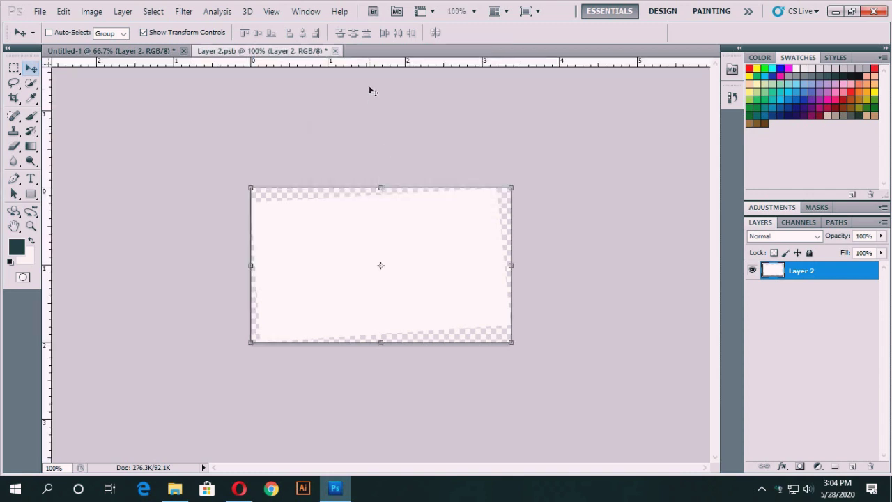
Step: Open Untitled-4.png, the beige SBN Akash card, from the design png folder
click(40, 11)
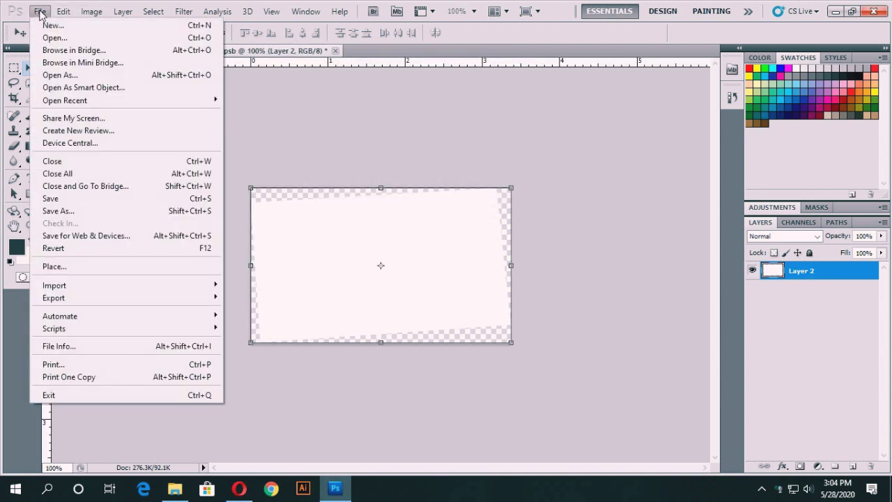
click(59, 39)
scroll(523, 219, down, 2)
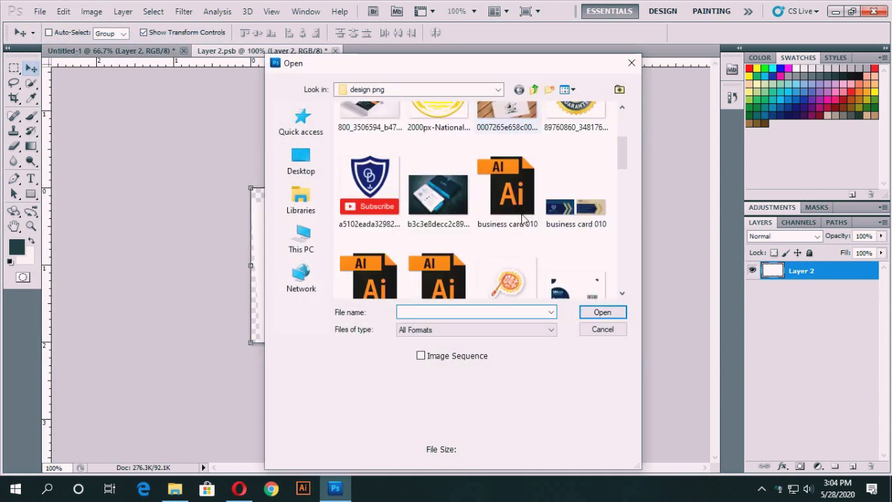
scroll(523, 220, down, 2)
scroll(519, 219, down, 3)
scroll(513, 219, down, 3)
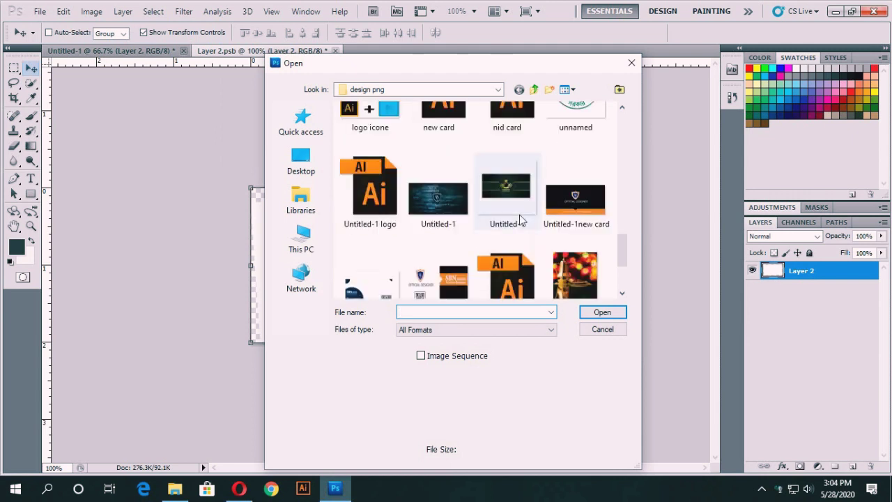
scroll(507, 218, down, 3)
click(370, 258)
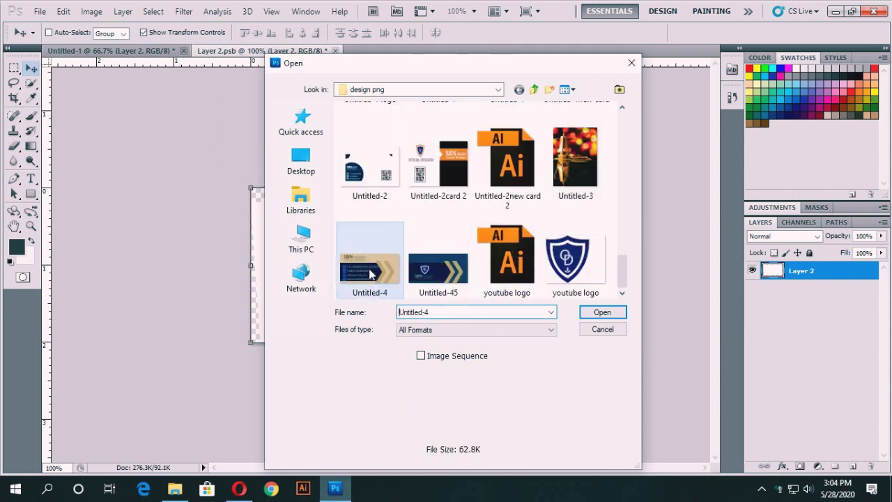
click(603, 313)
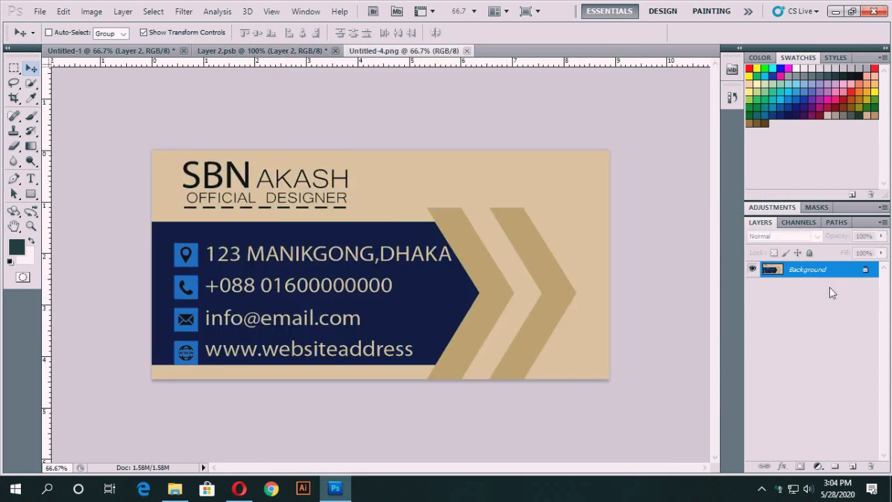
Step: Unlock the background as Layer 0 and drag the beige card into Layer 2.psb
double_click(817, 272)
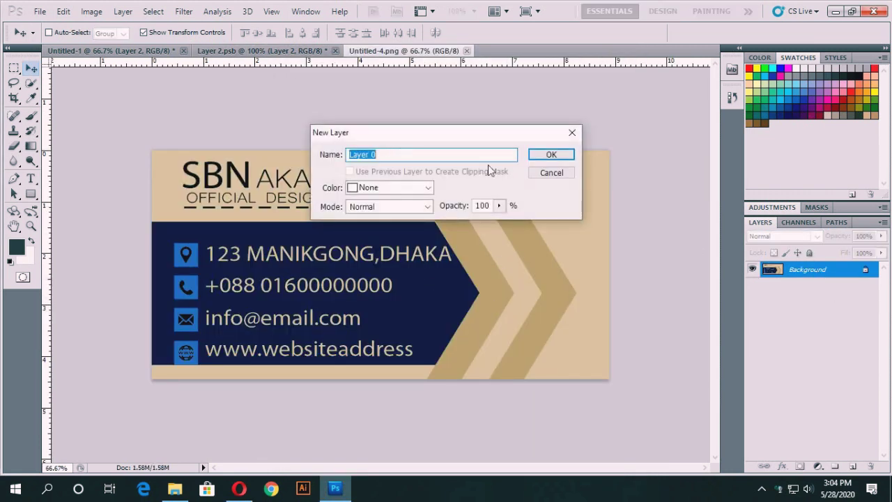
click(551, 154)
mouse_move(452, 292)
mouse_down()
mouse_move(358, 129)
mouse_move(294, 59)
mouse_move(380, 267)
mouse_up()
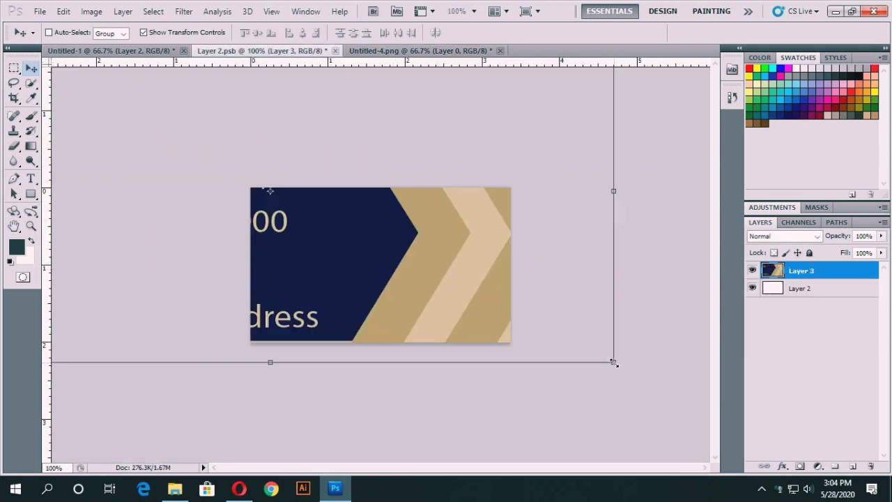
Step: Shrink the card to about 38%, stretch it to fill the canvas, and save with Apply
mouse_move(614, 362)
mouse_down()
mouse_move(243, 177)
mouse_move(547, 327)
mouse_up()
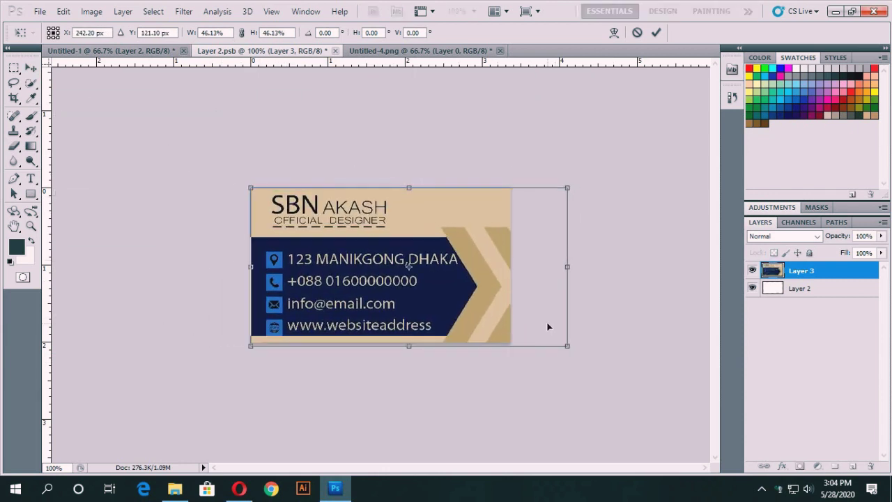
drag(575, 349, 508, 331)
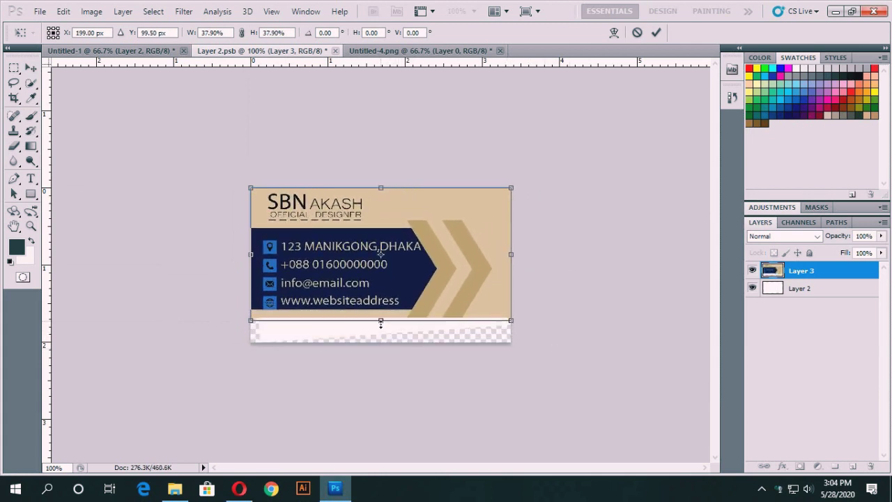
drag(380, 321, 381, 342)
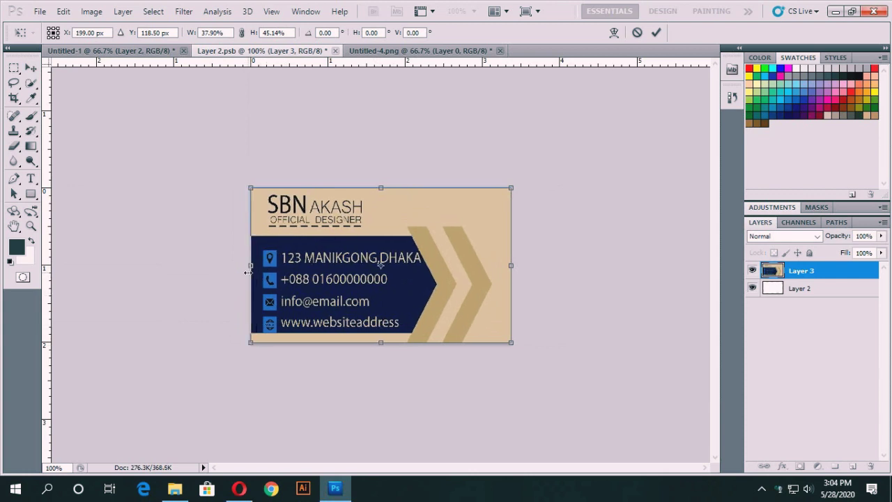
key(ctrl+s)
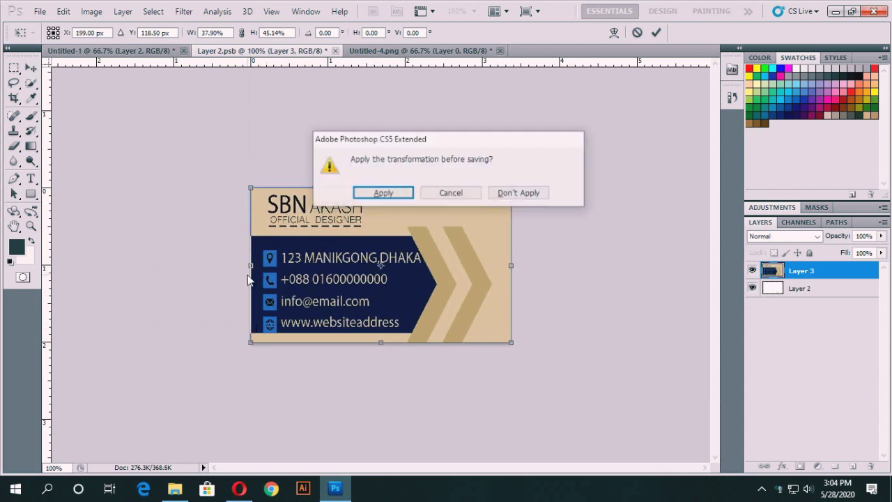
click(377, 199)
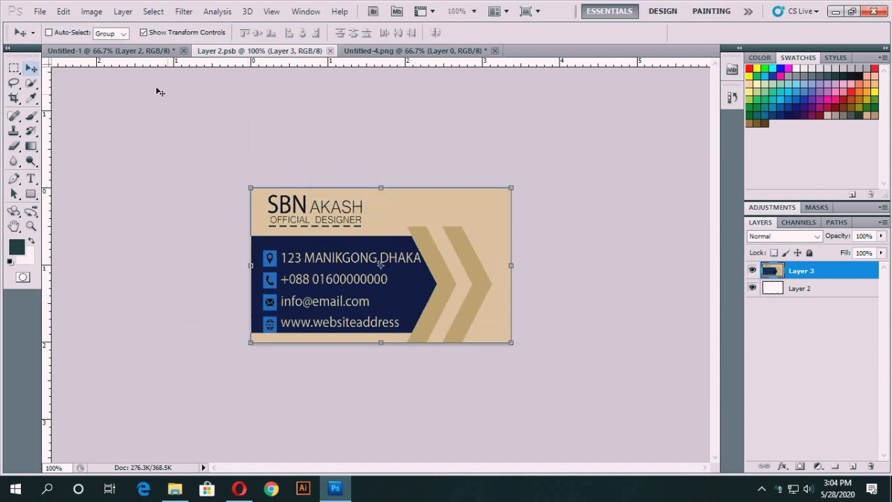
click(100, 53)
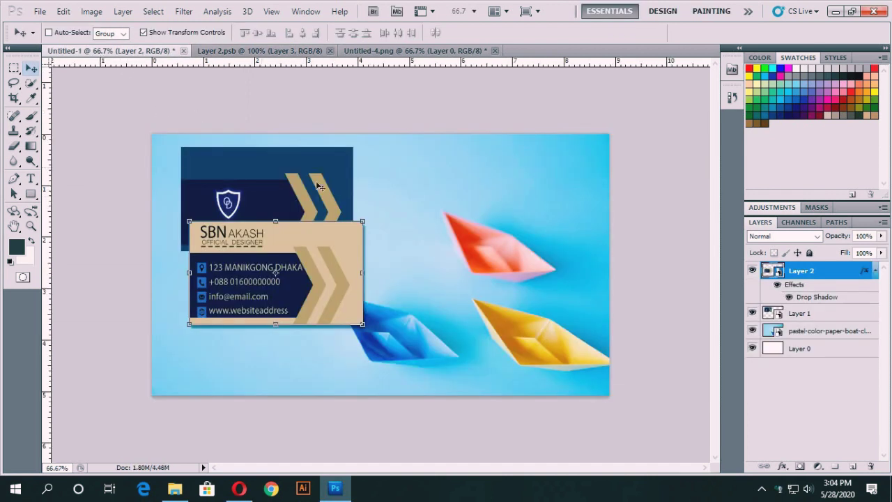
Step: Move the beige card to the lower left, then shift the blue card left to align
click(144, 32)
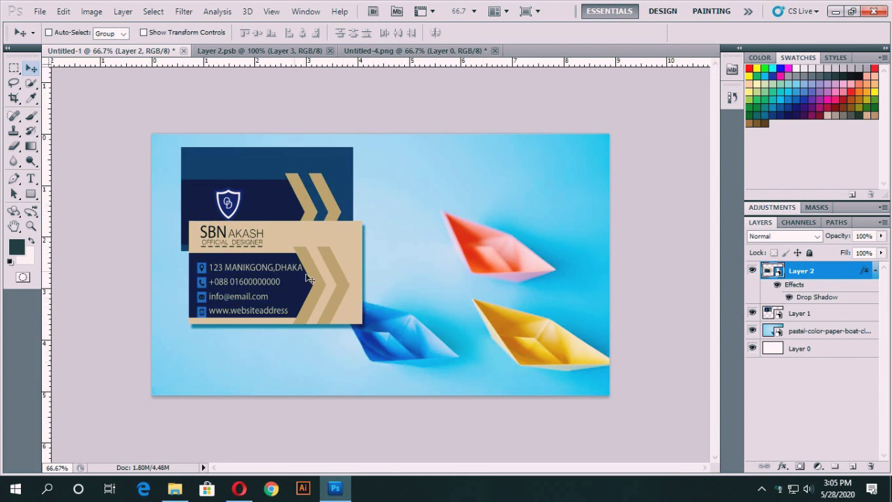
drag(277, 277, 455, 202)
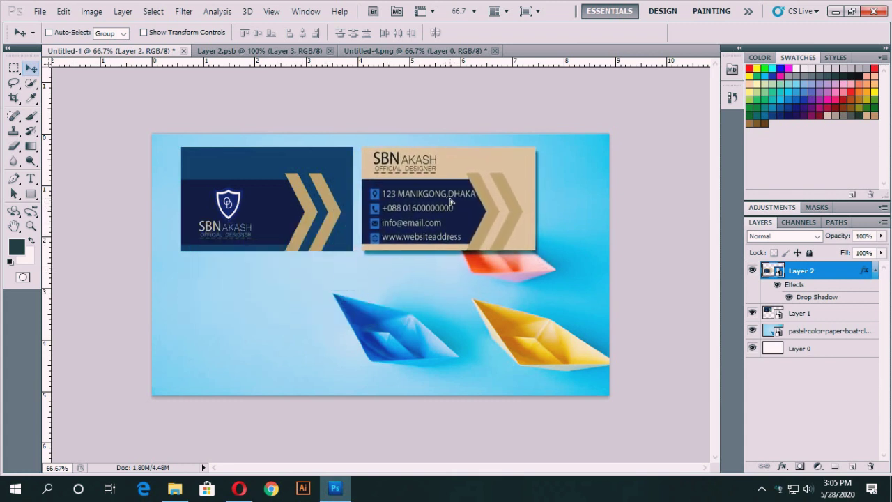
mouse_move(451, 200)
mouse_down()
mouse_move(266, 260)
mouse_move(265, 308)
mouse_up()
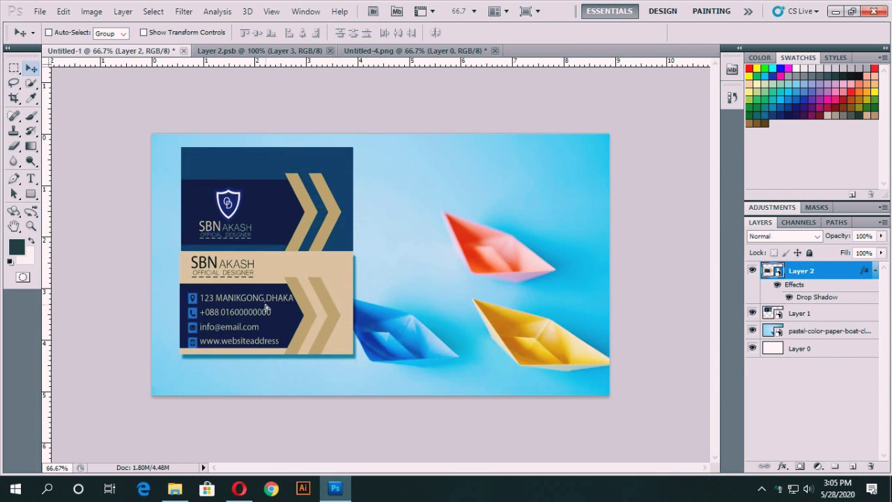
drag(265, 308, 255, 319)
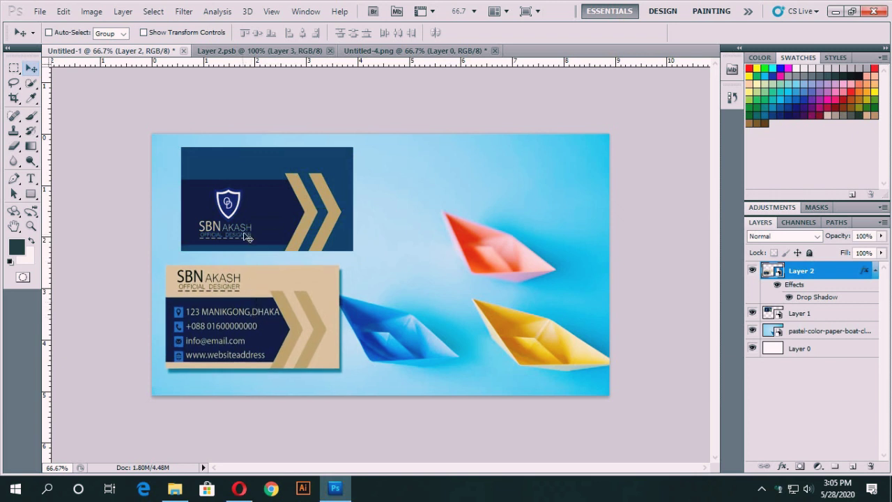
click(772, 316)
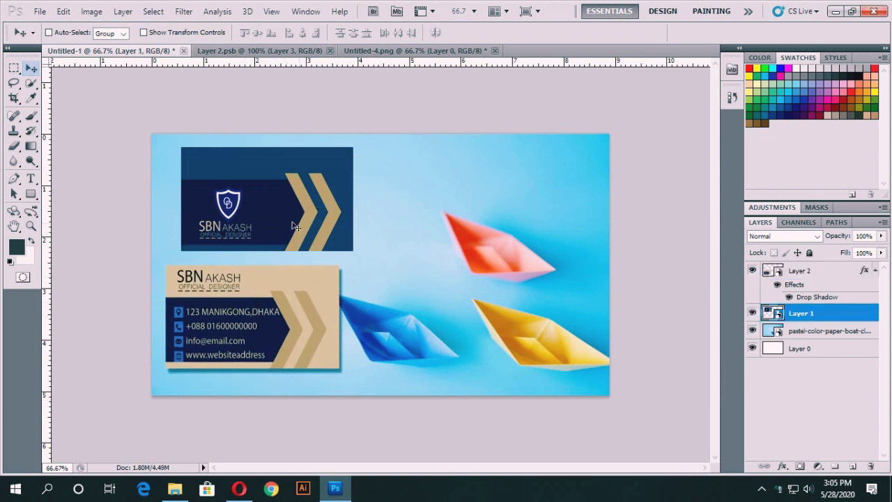
drag(265, 225, 248, 223)
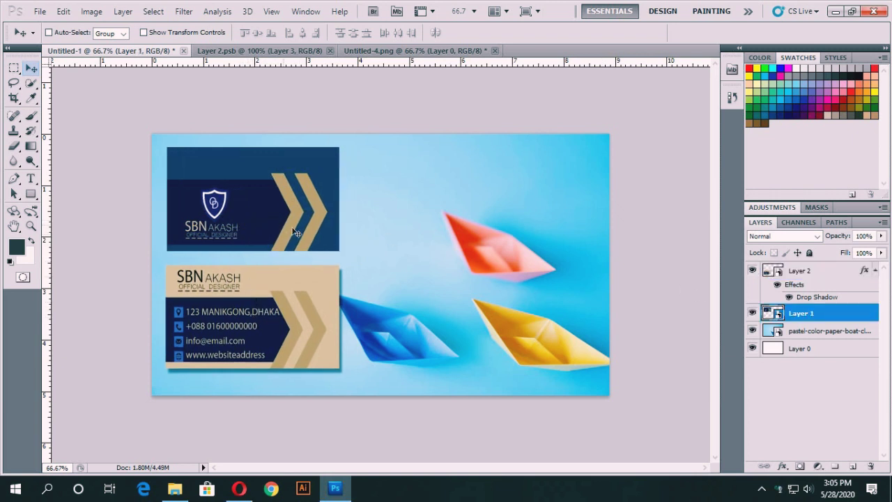
Step: Open Layer 1's layer style settings and enable Drop Shadow on the blue card
right_click(294, 203)
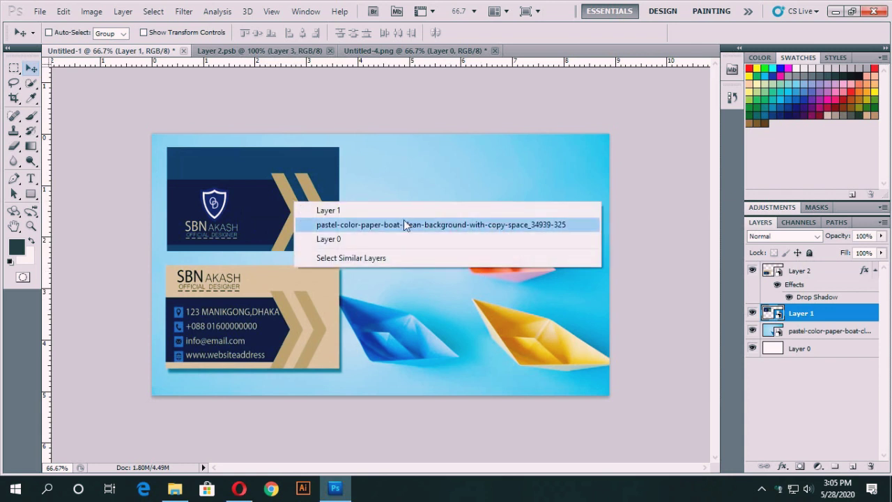
right_click(810, 314)
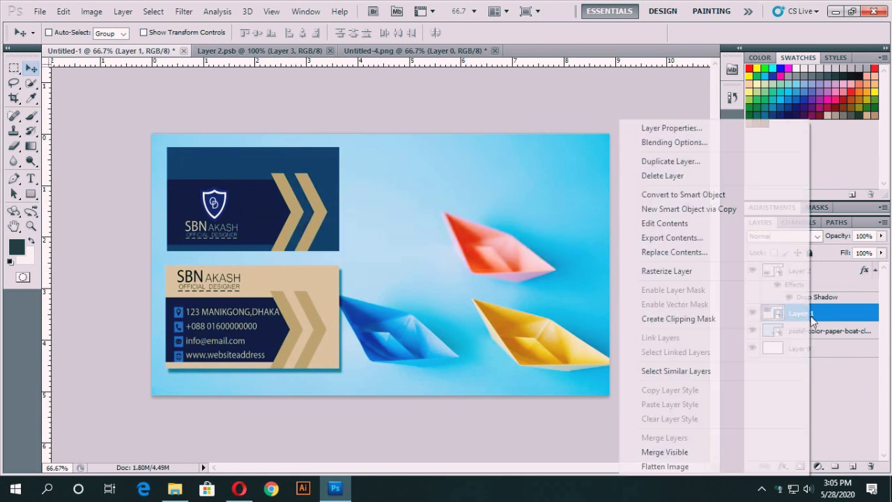
click(675, 142)
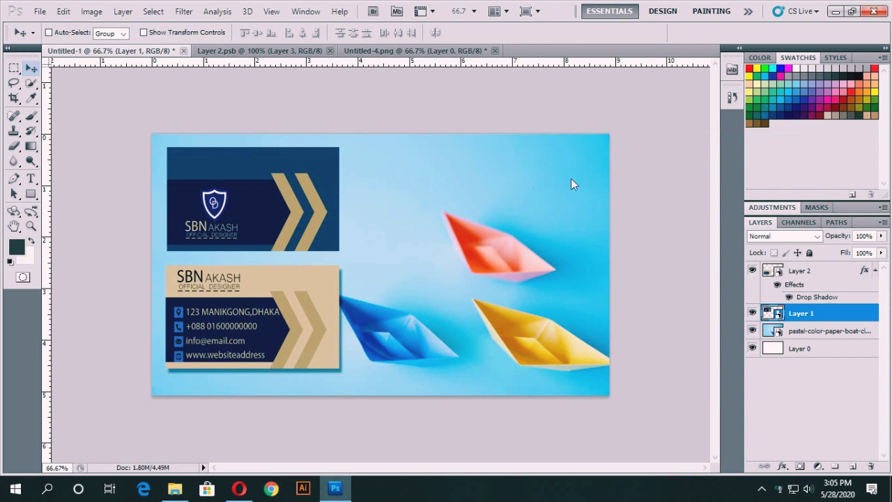
click(287, 119)
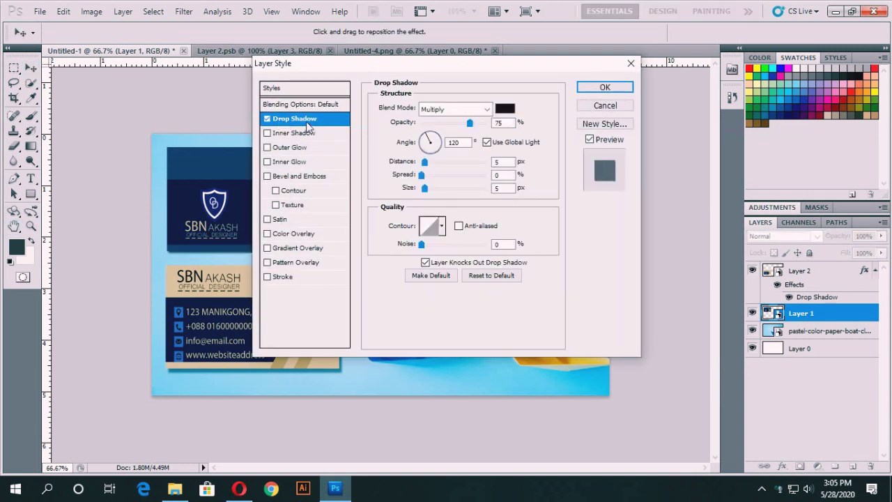
Step: Set Layer 1's drop shadow distance to 12 px and colour to dark teal, then apply it
click(502, 162)
drag(503, 162, 491, 169)
text(12)
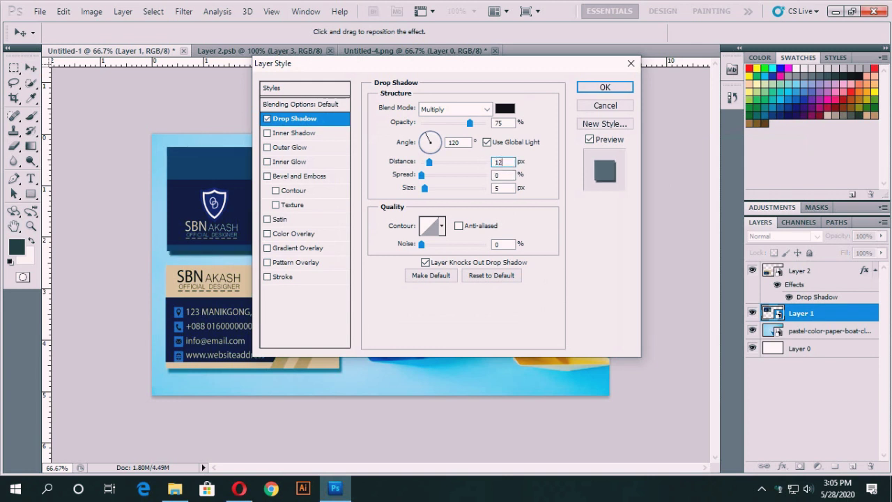
click(505, 108)
mouse_move(409, 180)
mouse_down()
mouse_move(391, 224)
mouse_move(364, 222)
mouse_move(403, 230)
mouse_up()
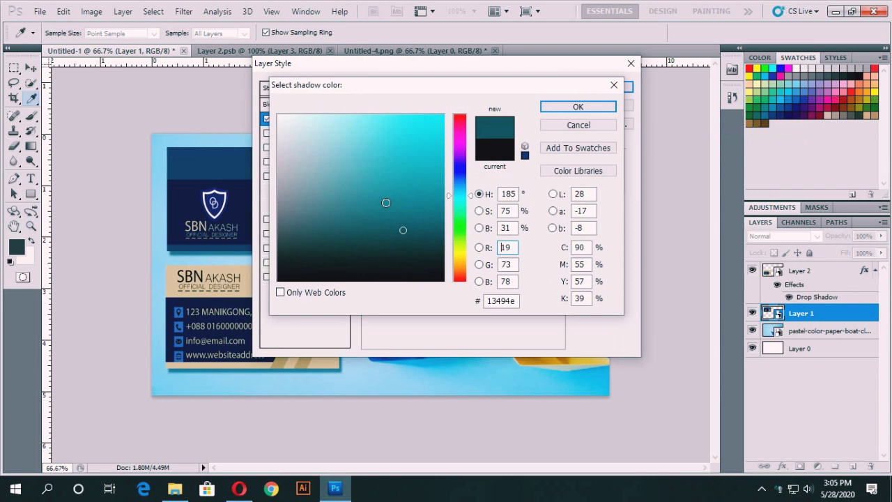
click(578, 107)
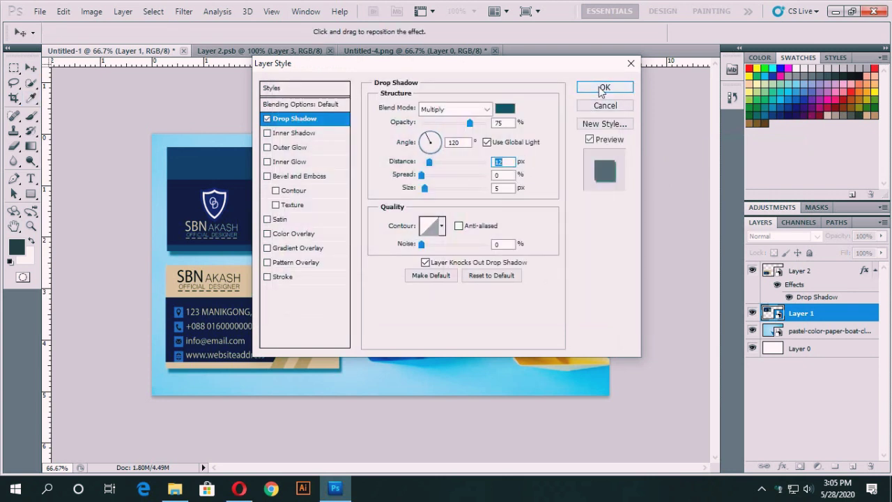
click(602, 89)
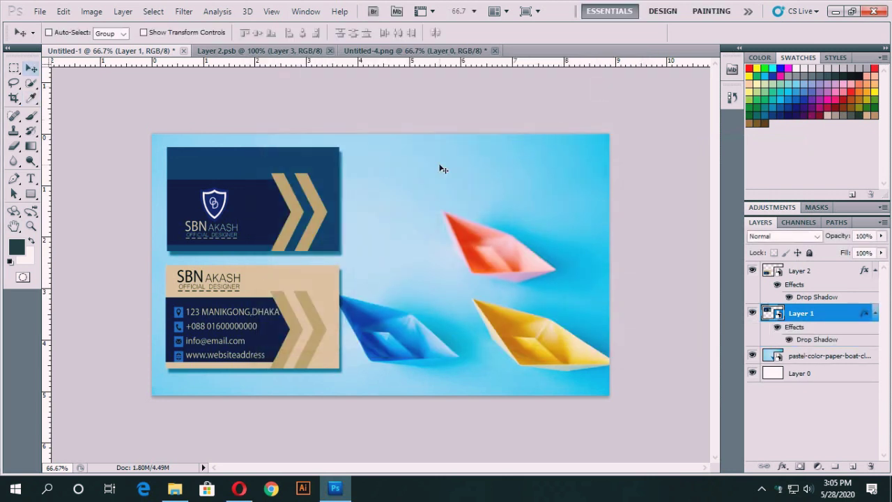